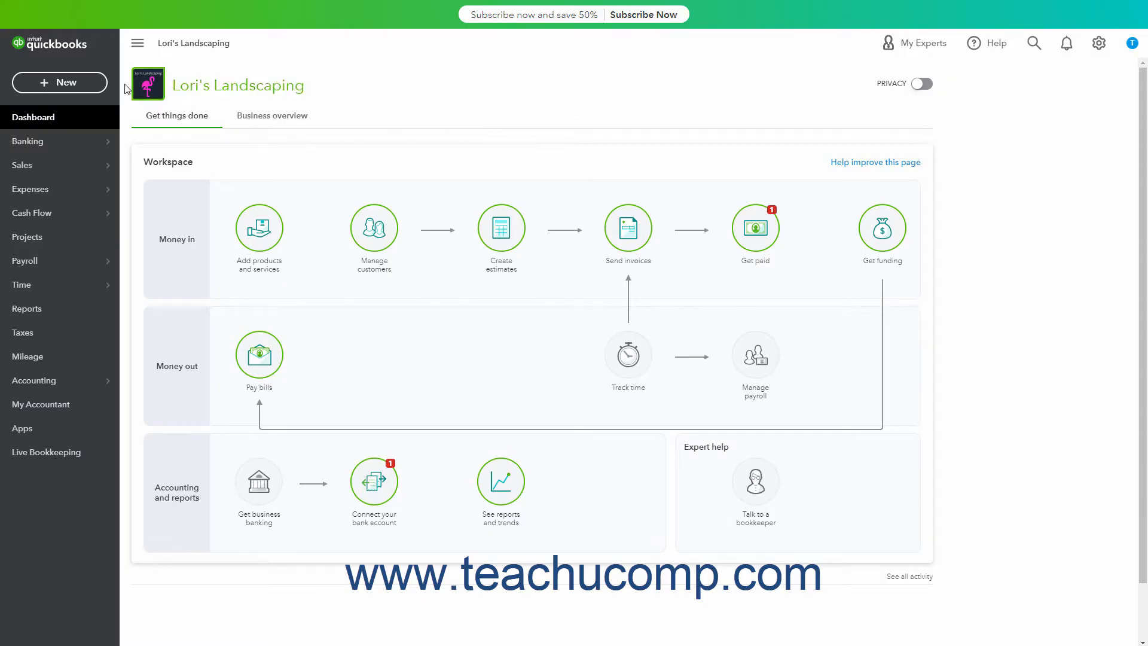
- Start a new journal entry dated 05/13/2021 with journal number 3
{"action": "left_click", "coordinate": [94, 85]}
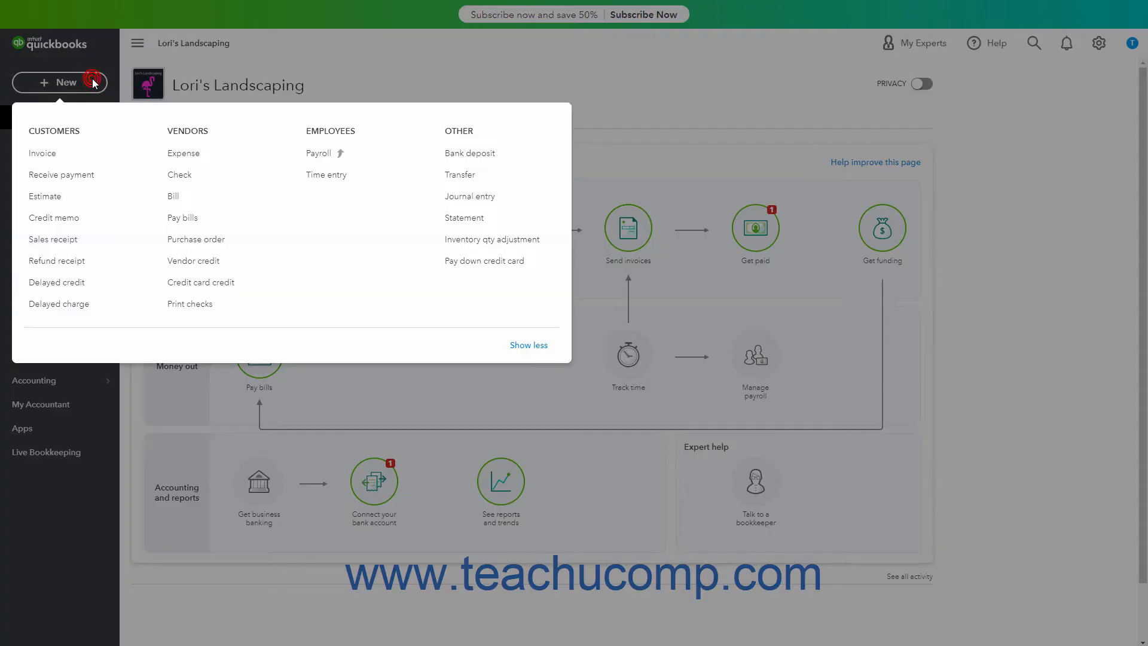
{"action": "left_click", "coordinate": [470, 196]}
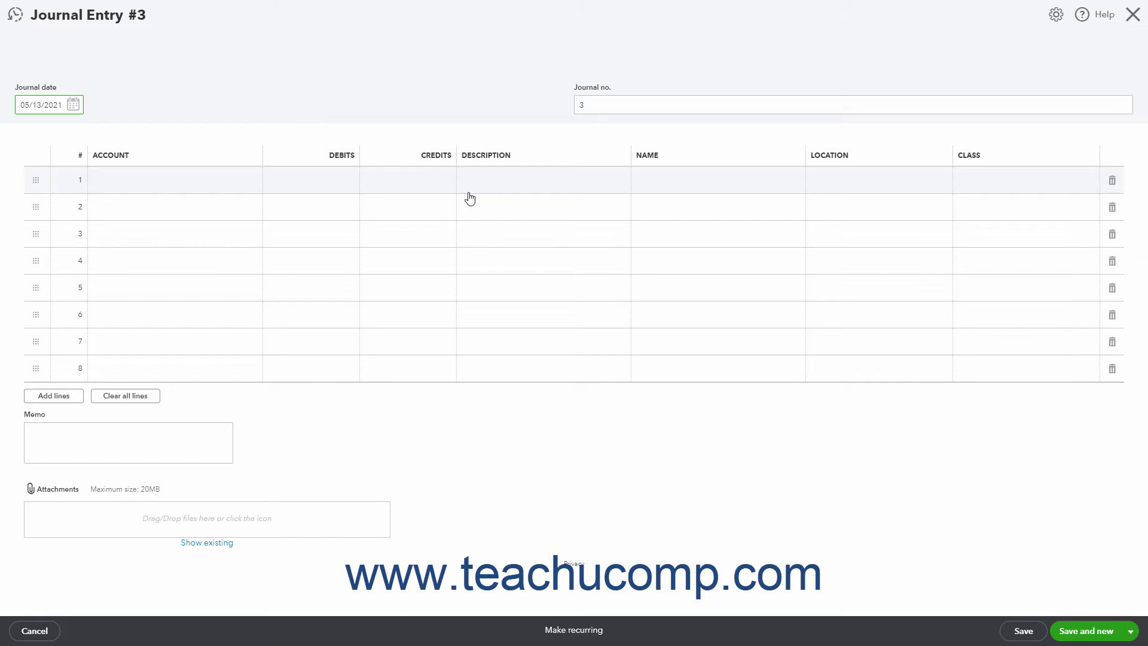
{"action": "left_click", "coordinate": [73, 106]}
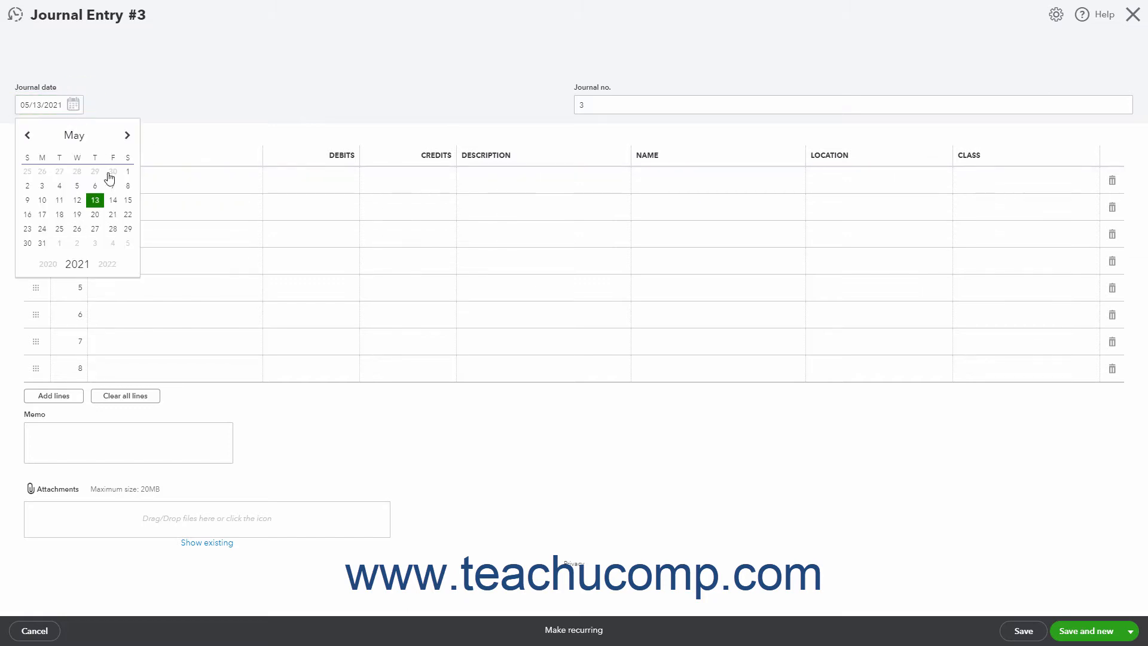
{"action": "left_click", "coordinate": [95, 200]}
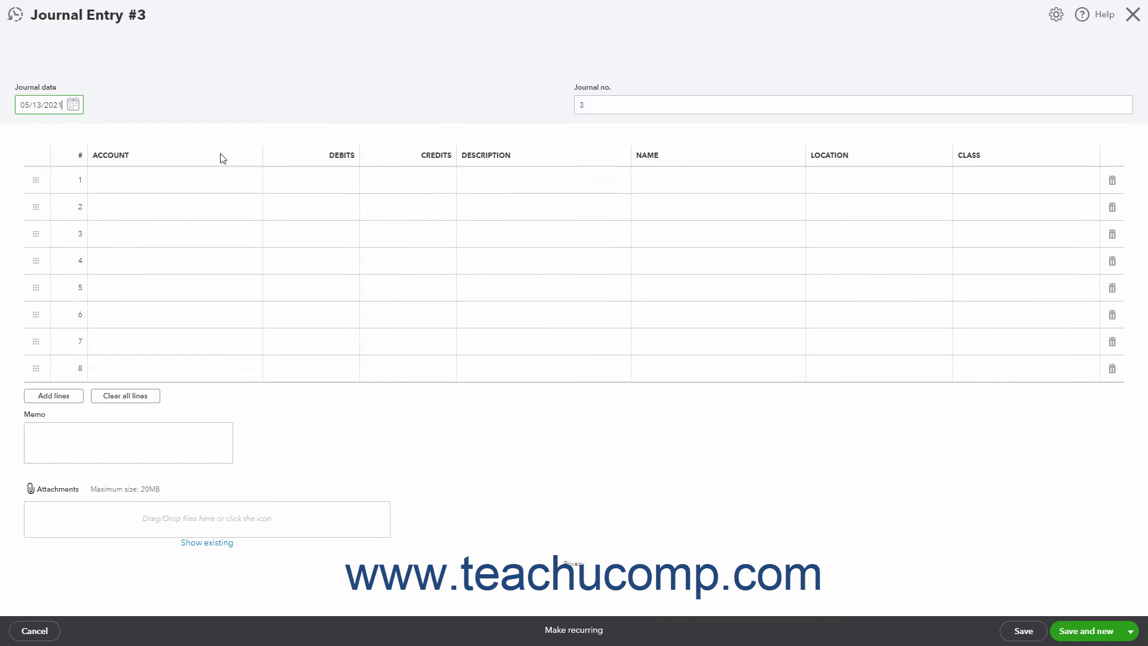
{"action": "left_click", "coordinate": [604, 107]}
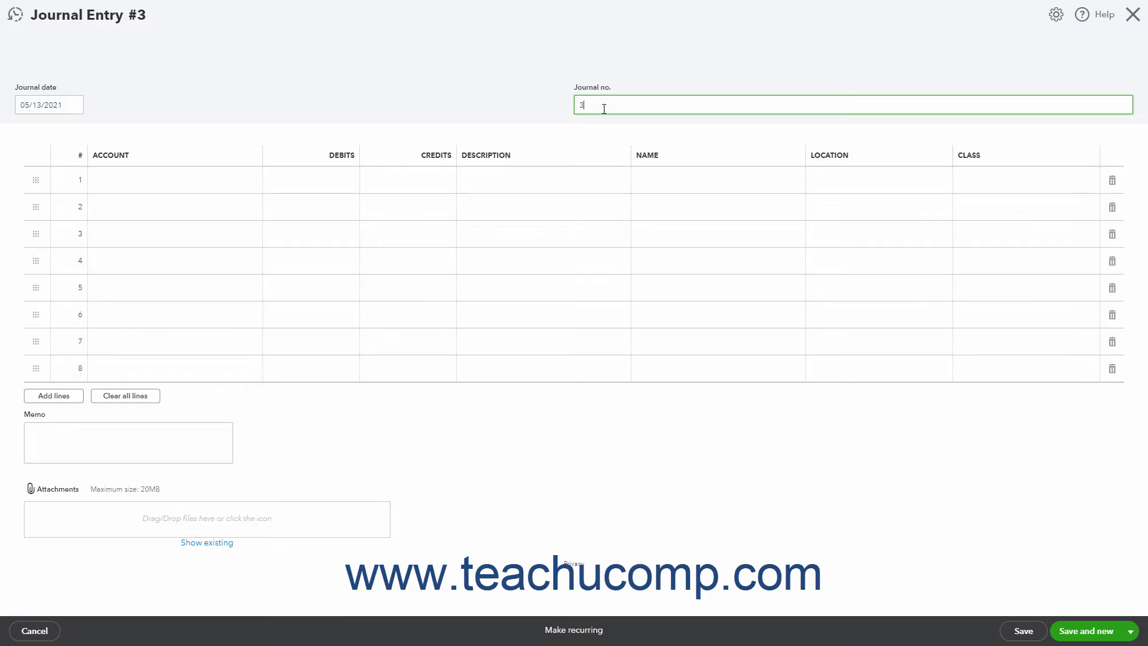
- On line 1 of the journal entry, choose the Payroll Wage Expenses account and enter a debit of 4055
{"action": "left_click", "coordinate": [218, 182]}
{"action": "left_click", "coordinate": [252, 181]}
{"action": "scroll", "coordinate": [225, 292], "scroll_direction": "down", "scroll_amount": 10}
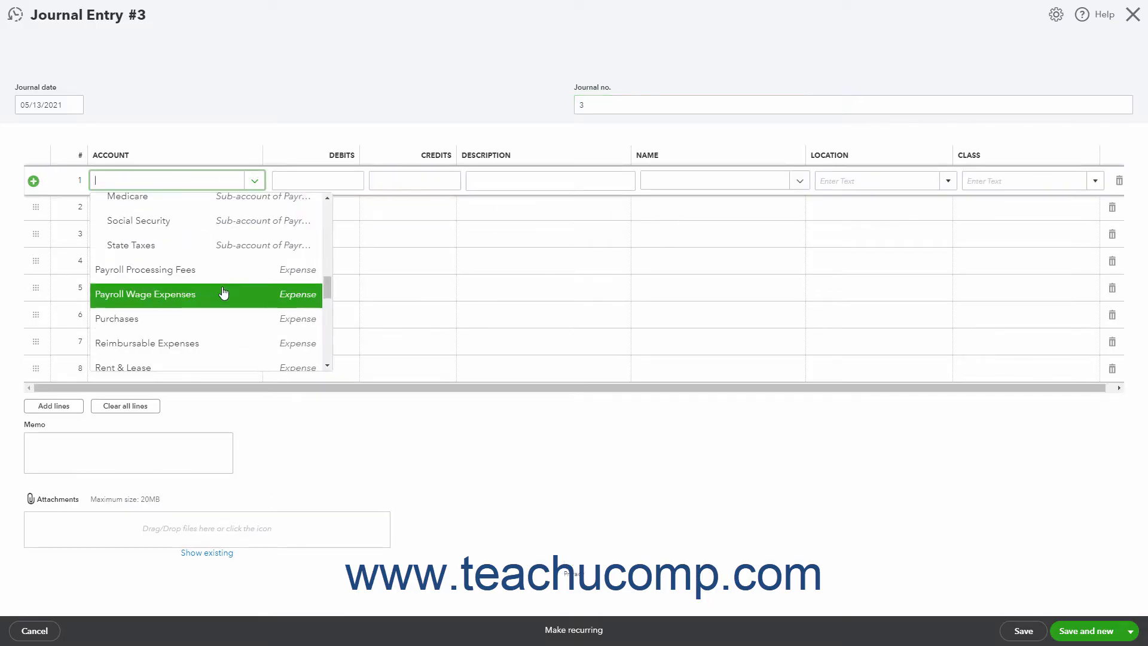
{"action": "left_click", "coordinate": [223, 292]}
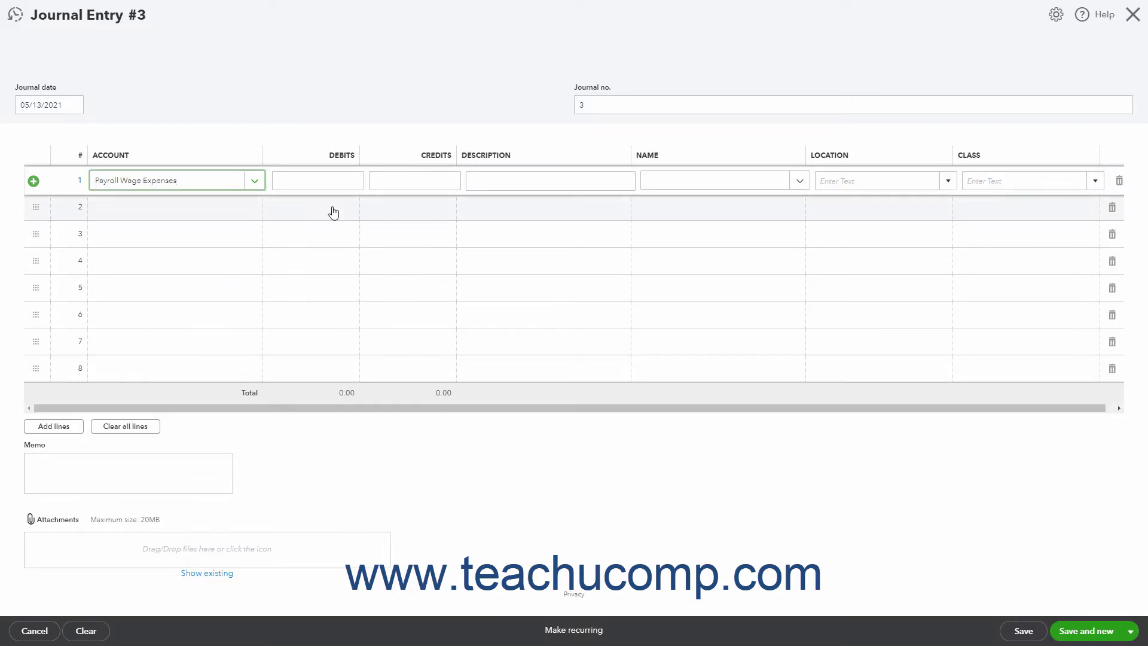
{"action": "left_click", "coordinate": [341, 180]}
{"action": "type", "text": "40"}
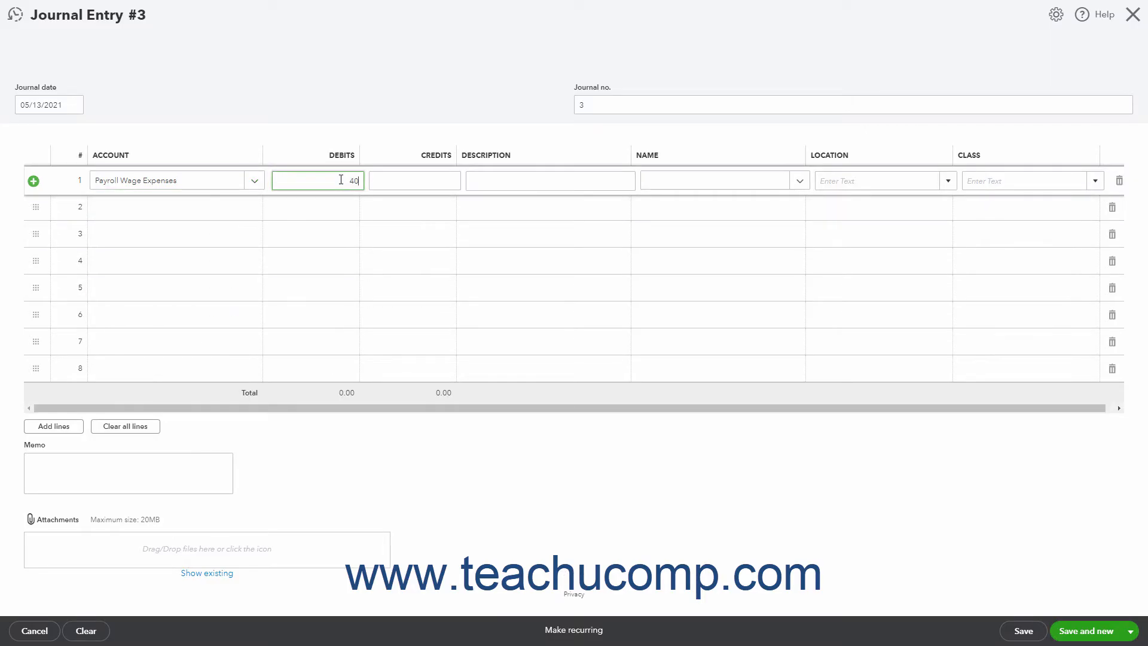
{"action": "type", "text": "55"}
- On line 2, choose the Payroll Expenses:Social Security account, clear the automatically filled credit and enter a debit of 251.41
{"action": "left_click", "coordinate": [249, 214]}
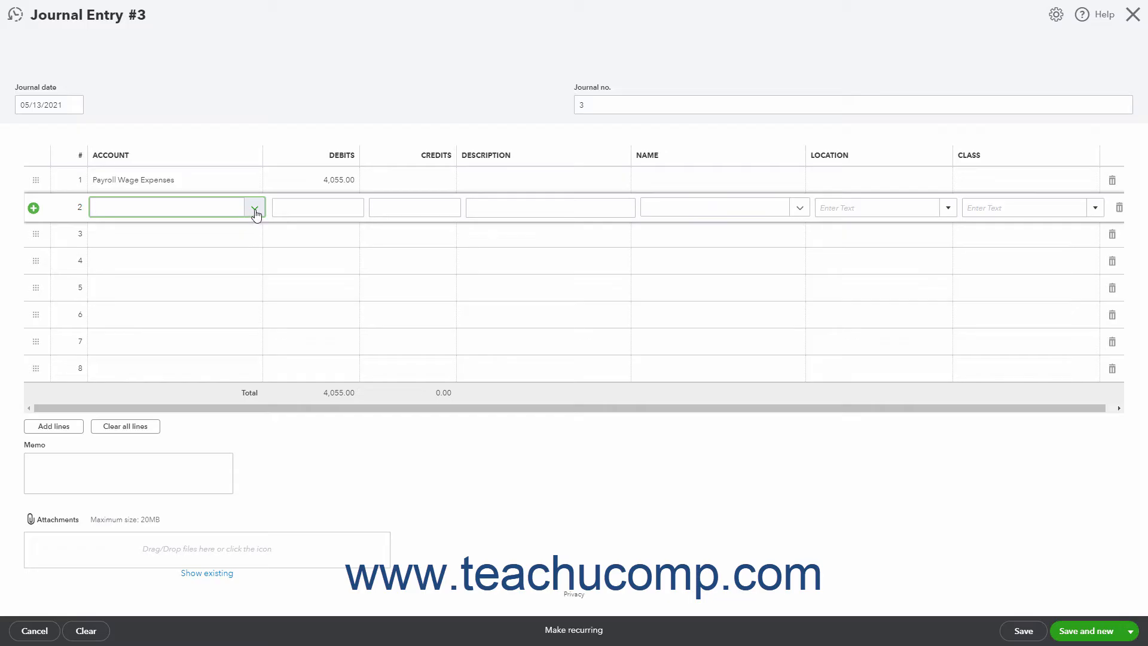
{"action": "left_click", "coordinate": [255, 209]}
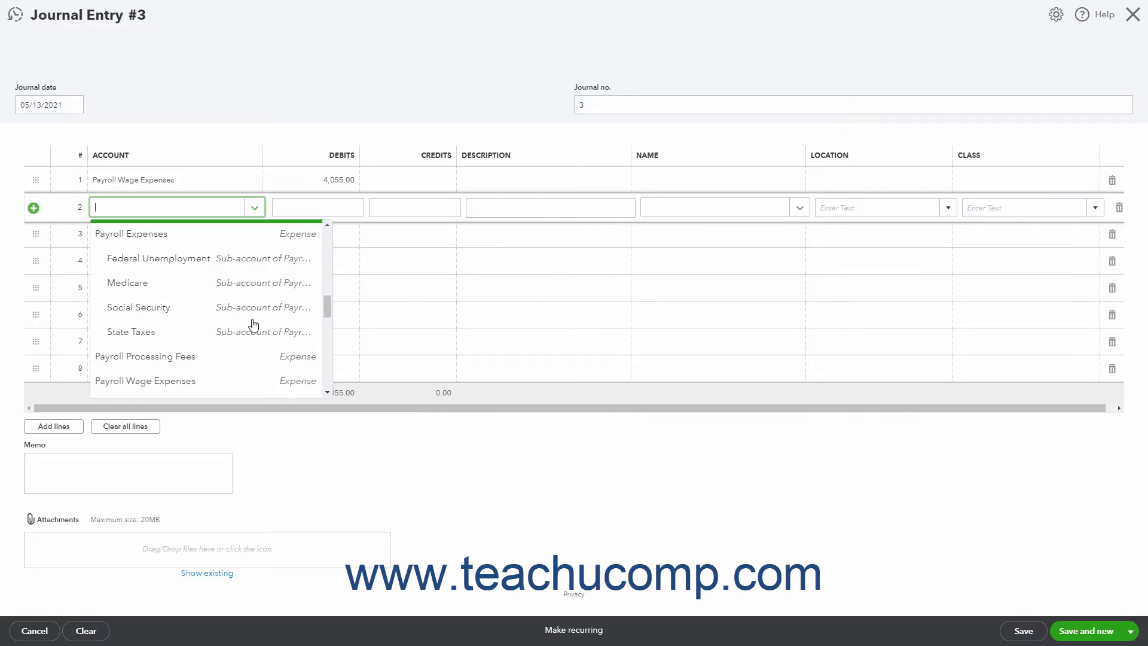
{"action": "left_click", "coordinate": [251, 312]}
{"action": "left_click_drag", "start_coordinate": [384, 210], "coordinate": [457, 210]}
{"action": "key", "text": "Delete"}
{"action": "key", "text": "shift+Tab"}
{"action": "type", "text": "251.41"}
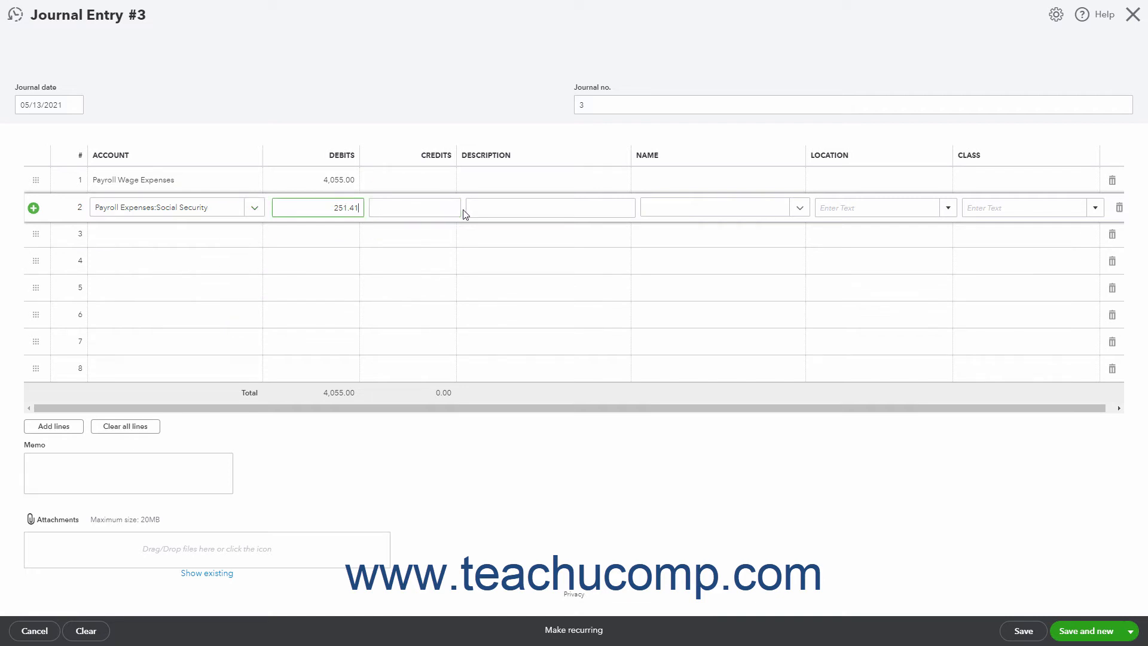
- On line 3, choose the Payroll Expenses:Federal Unemployment account, clear the automatically filled credit and enter a debit of 32.44
{"action": "left_click", "coordinate": [241, 236]}
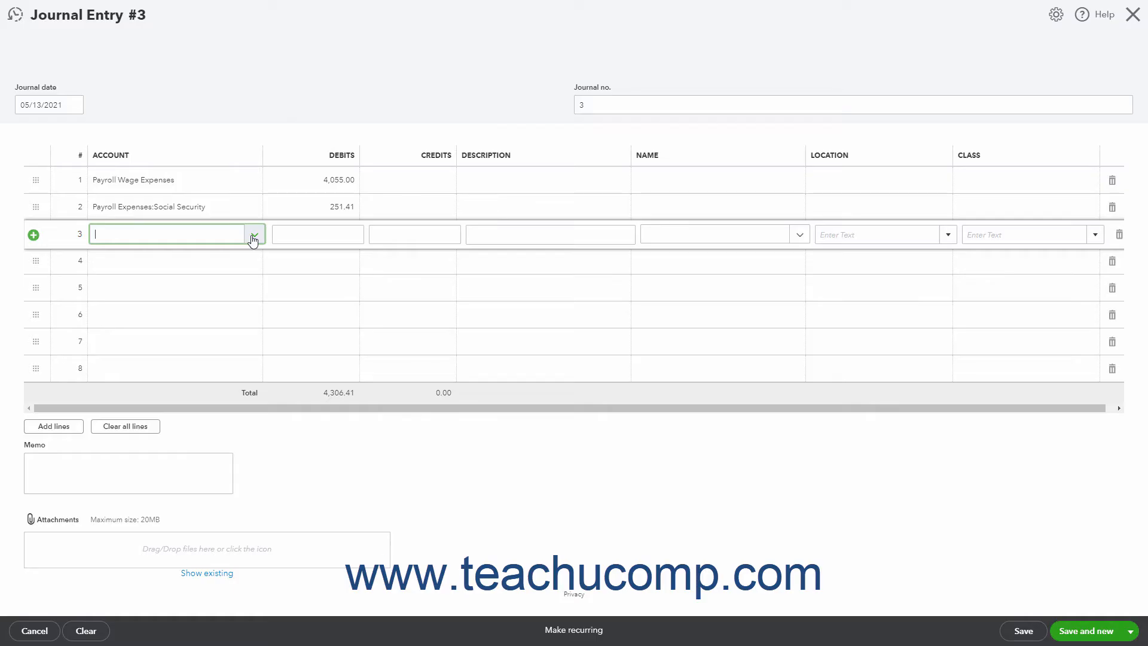
{"action": "left_click", "coordinate": [253, 238]}
{"action": "scroll", "coordinate": [255, 358], "scroll_direction": "down", "scroll_amount": 5}
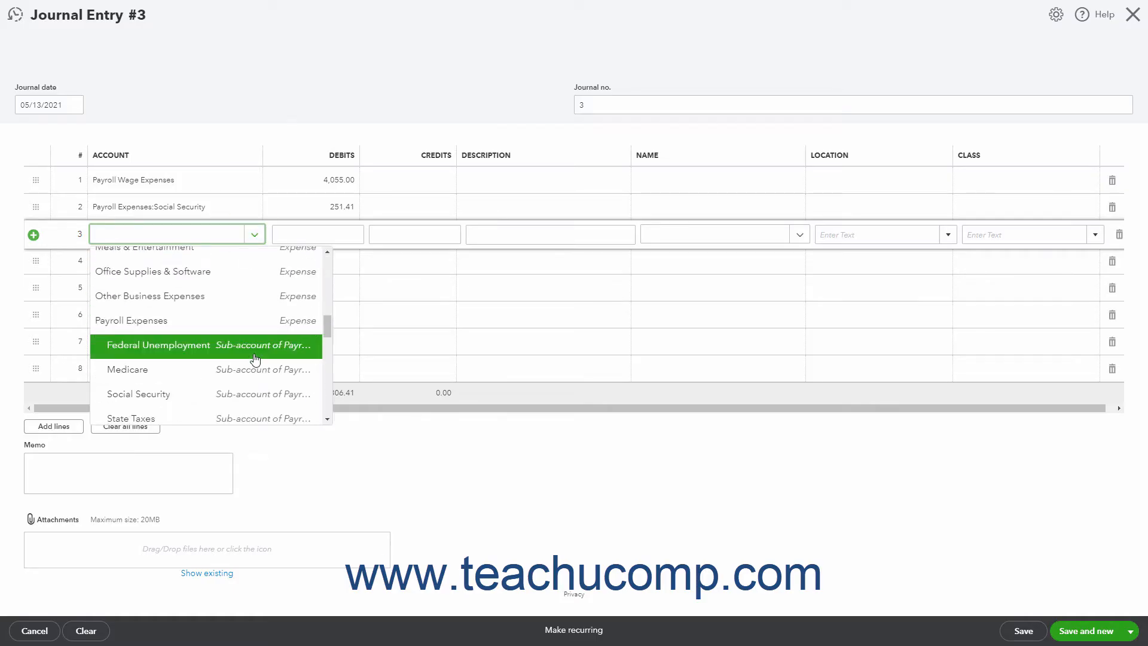
{"action": "left_click", "coordinate": [255, 355]}
{"action": "left_click_drag", "start_coordinate": [392, 235], "coordinate": [492, 237]}
{"action": "key", "text": "Delete"}
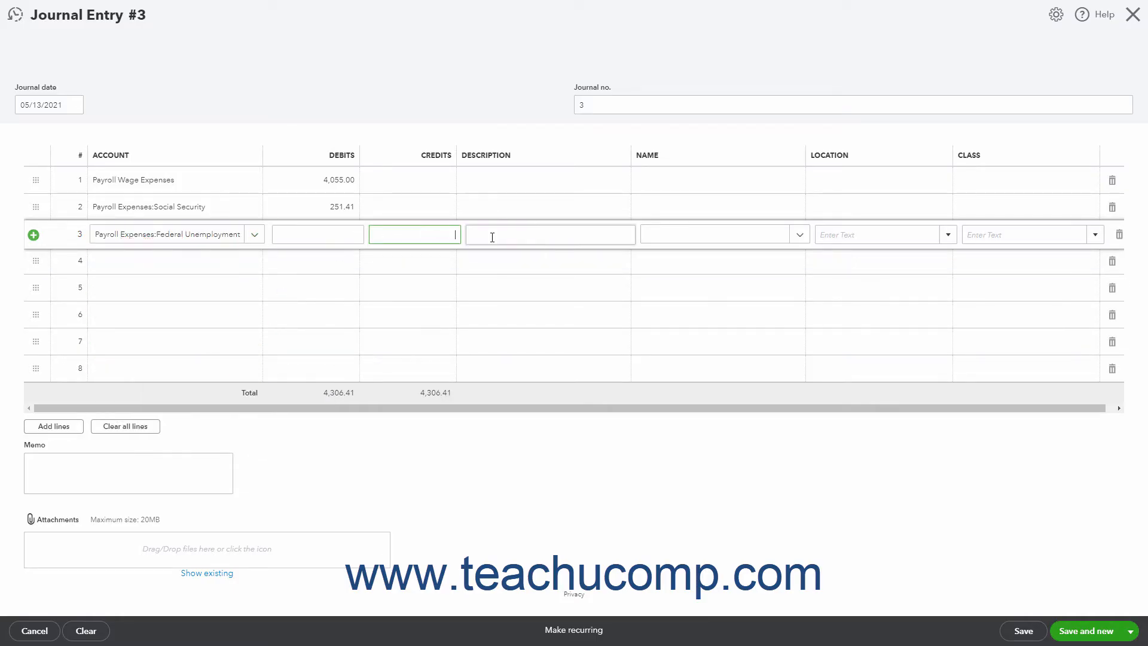
{"action": "key", "text": "shift+Tab"}
{"action": "type", "text": "32"}
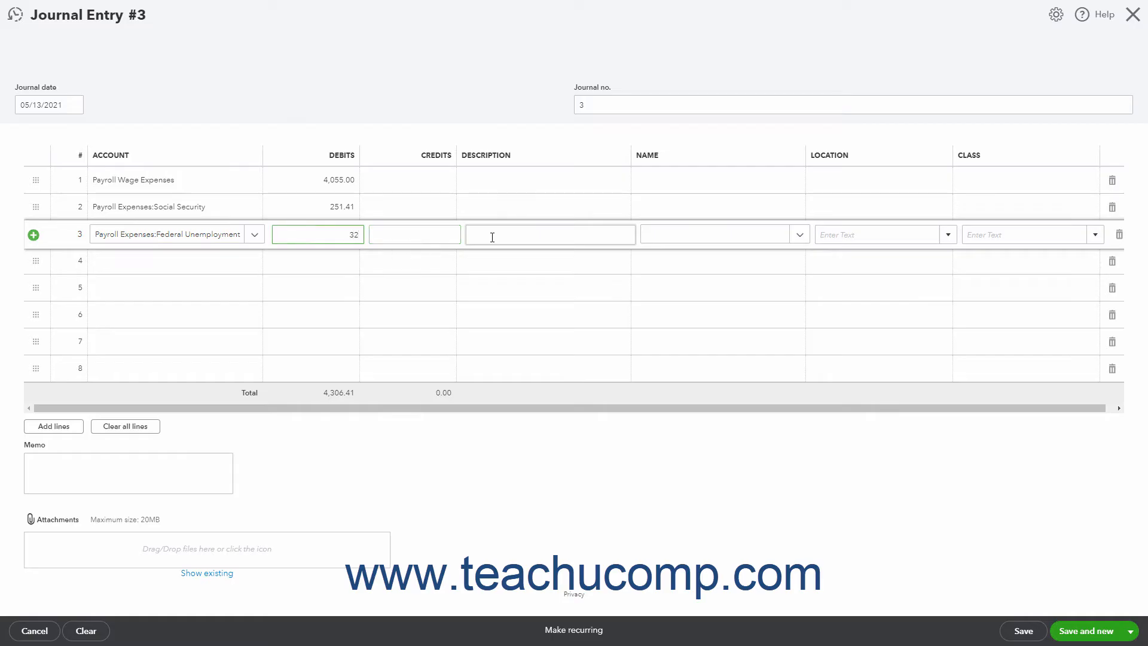
{"action": "type", "text": ".44"}
- On line 4, choose the Payroll Expenses:Medicare account, clear the automatically filled credit and enter a debit of 58.80
{"action": "left_click", "coordinate": [242, 261]}
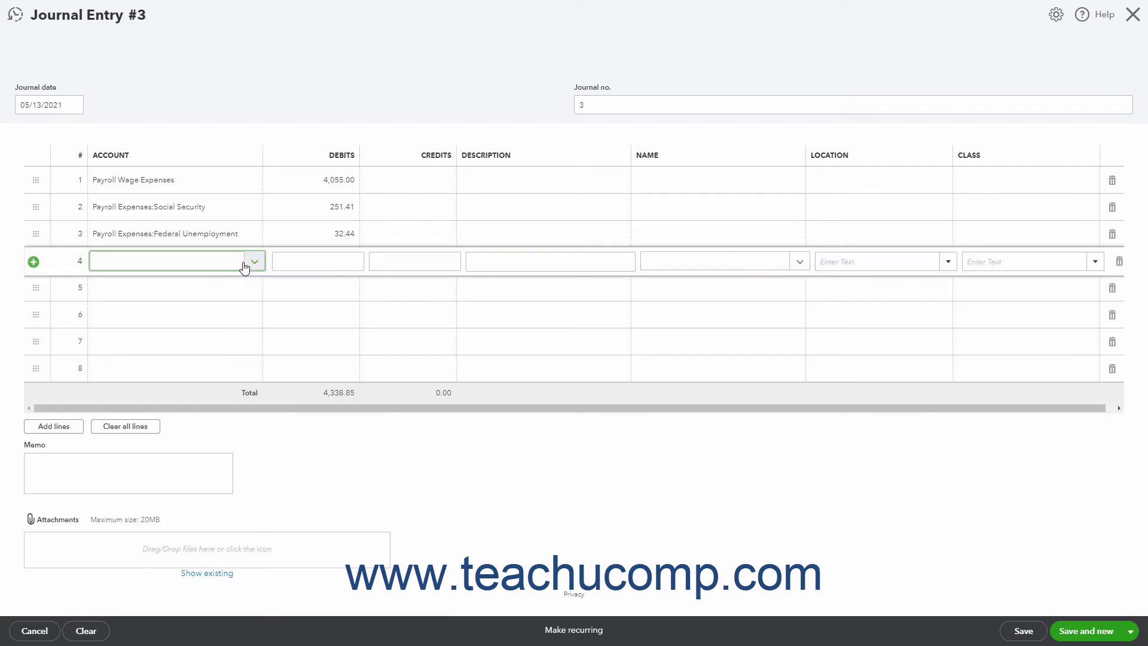
{"action": "left_click", "coordinate": [254, 261]}
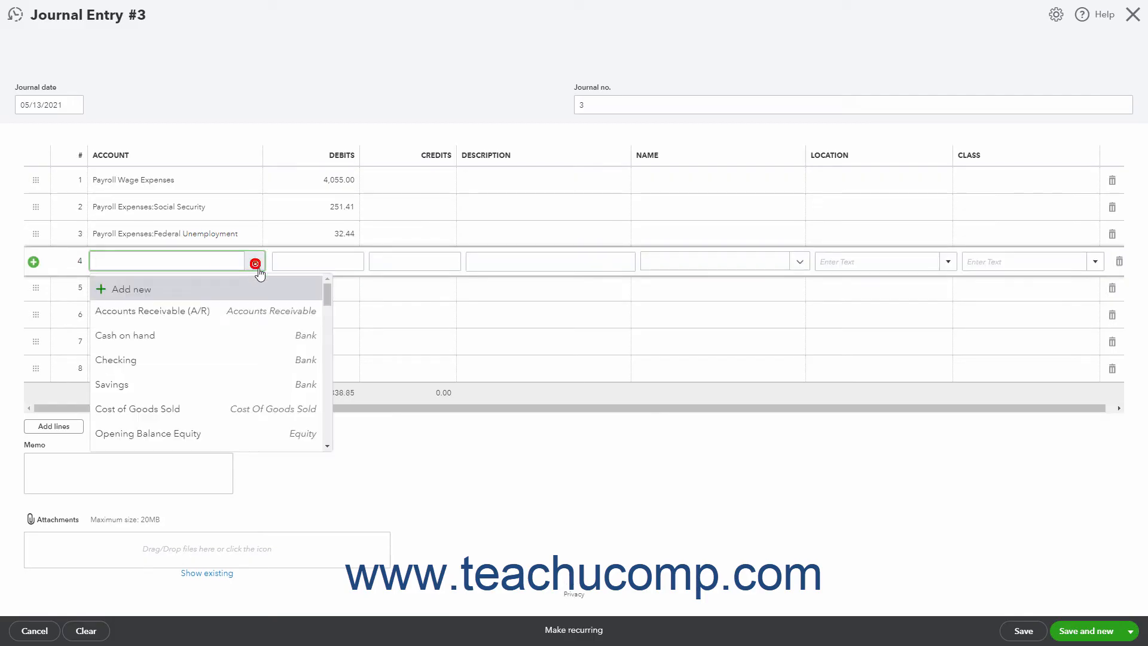
{"action": "scroll", "coordinate": [257, 333], "scroll_direction": "down", "scroll_amount": 10}
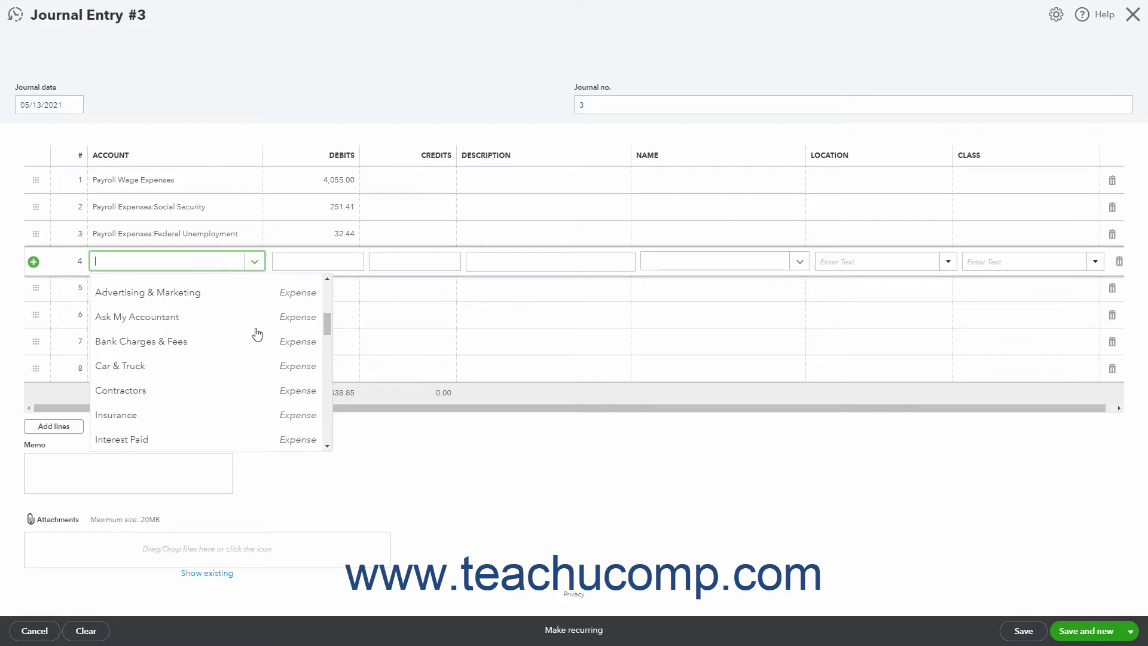
{"action": "left_click", "coordinate": [219, 396]}
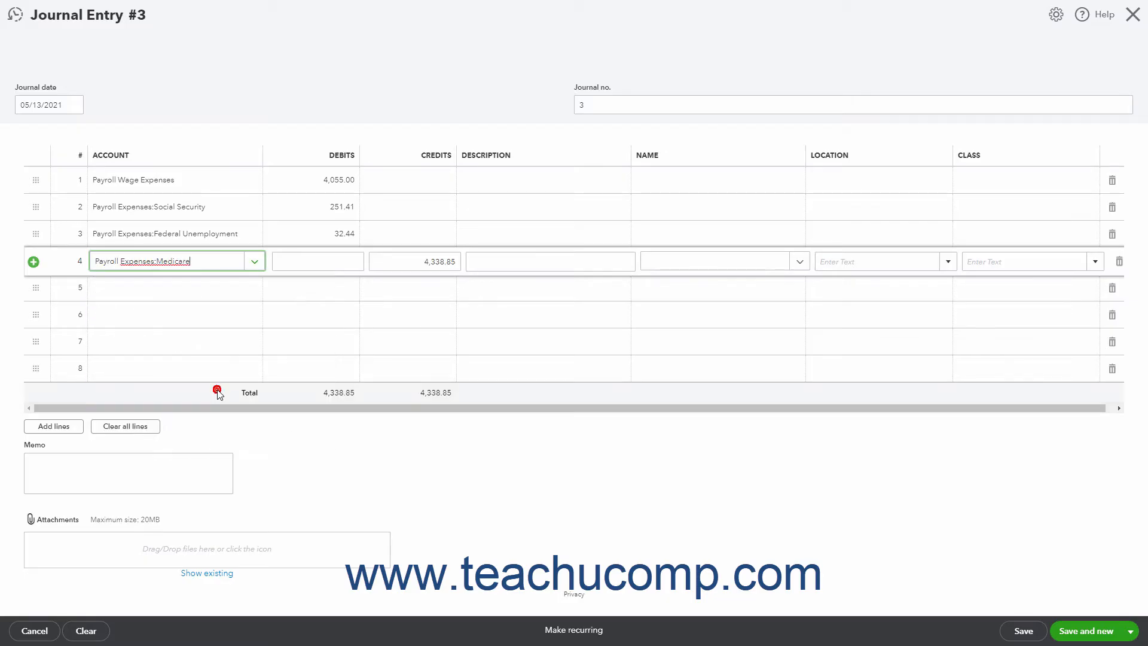
{"action": "left_click_drag", "start_coordinate": [418, 262], "coordinate": [482, 261]}
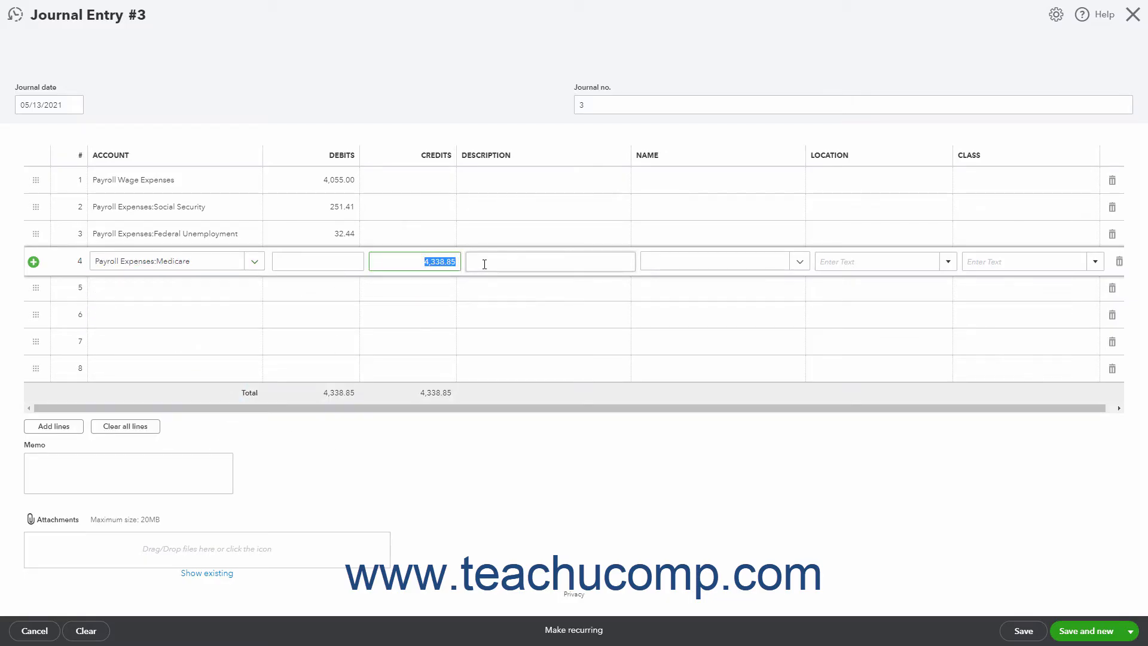
{"action": "key", "text": "BackSpace"}
{"action": "key", "text": "shift+Tab"}
{"action": "type", "text": "58"}
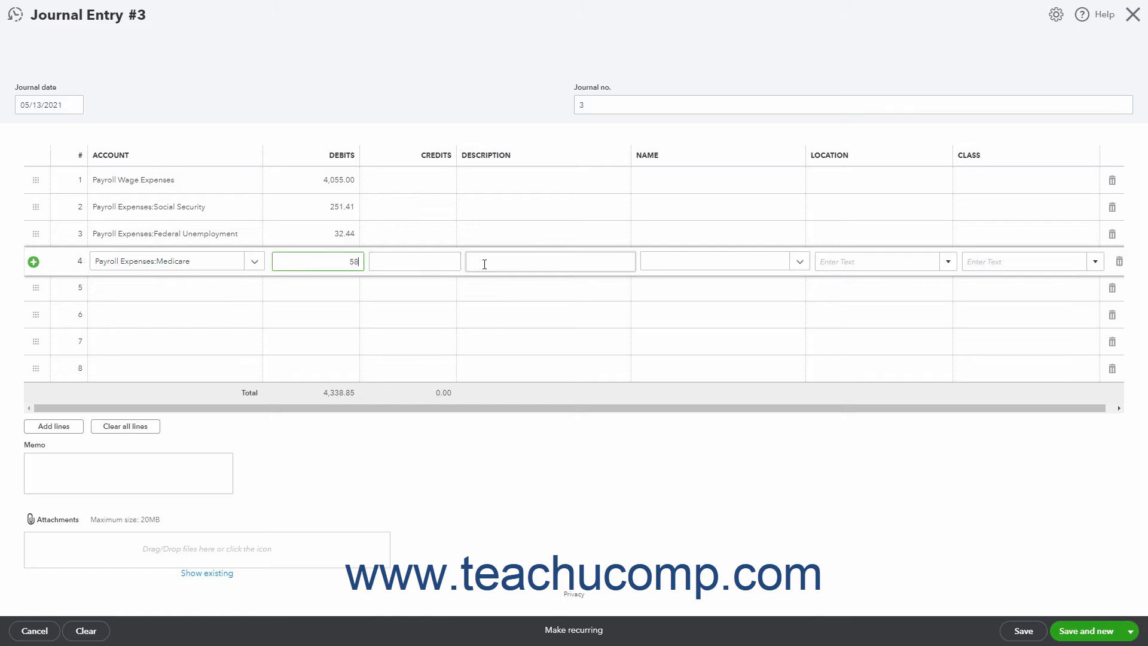
{"action": "type", "text": ".80"}
- On line 5, choose the Payroll Expenses:State Taxes account, clear the automatically filled credit and enter a debit of 137.87
{"action": "left_click", "coordinate": [251, 293]}
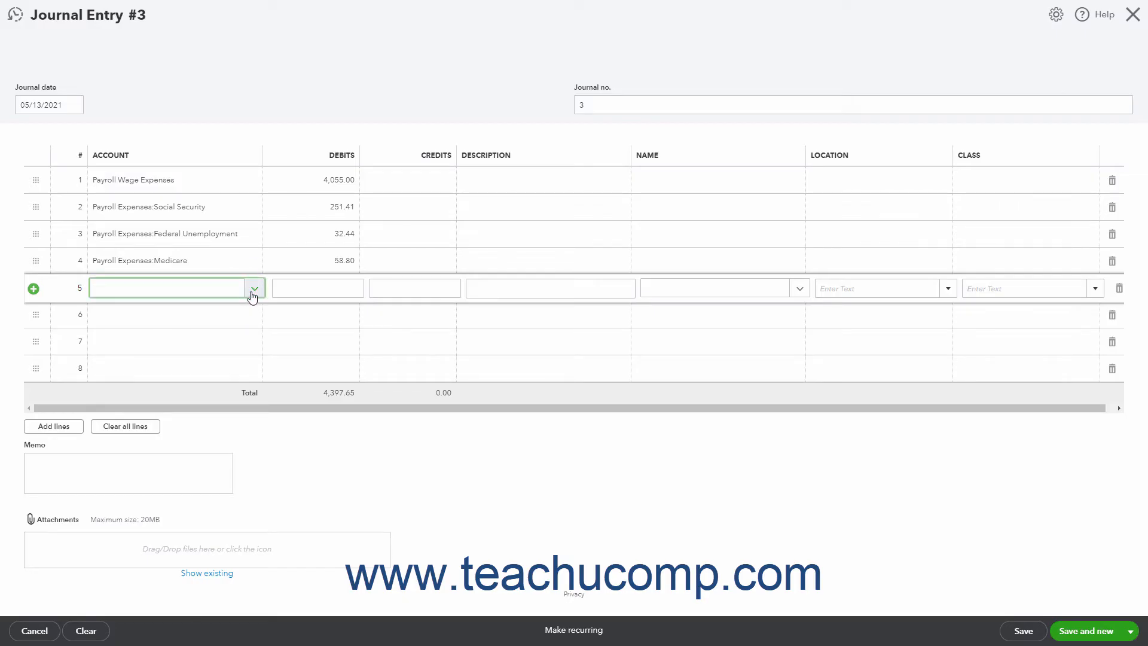
{"action": "left_click", "coordinate": [252, 293]}
{"action": "scroll", "coordinate": [245, 359], "scroll_direction": "down", "scroll_amount": 5}
{"action": "left_click", "coordinate": [244, 339]}
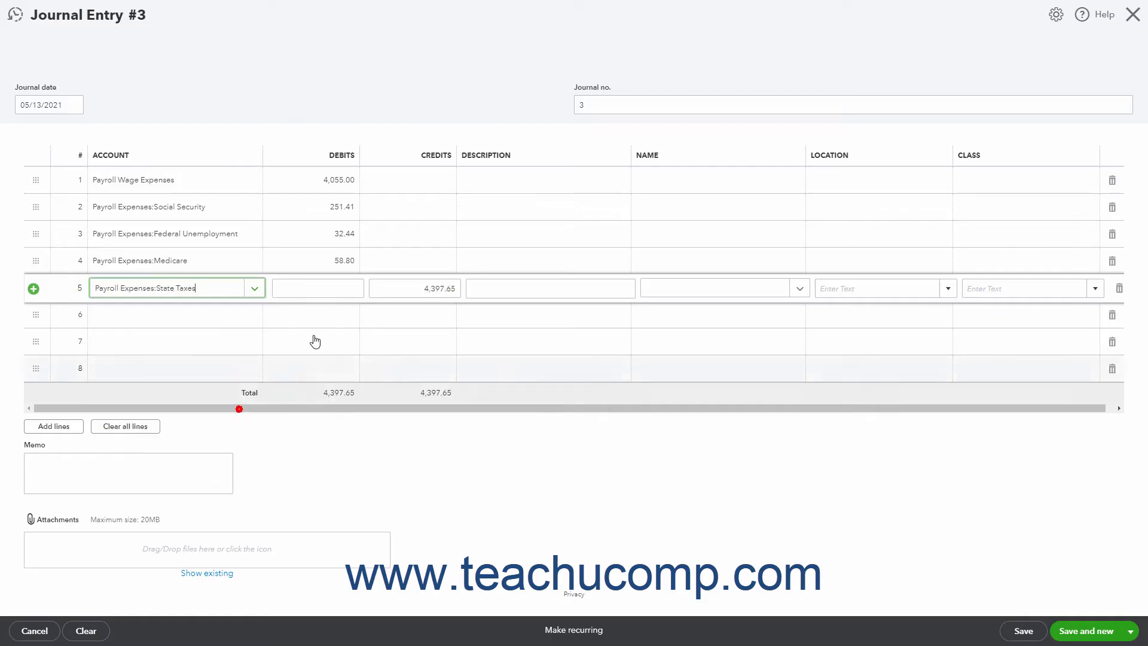
{"action": "left_click", "coordinate": [404, 288]}
{"action": "key", "text": "BackSpace"}
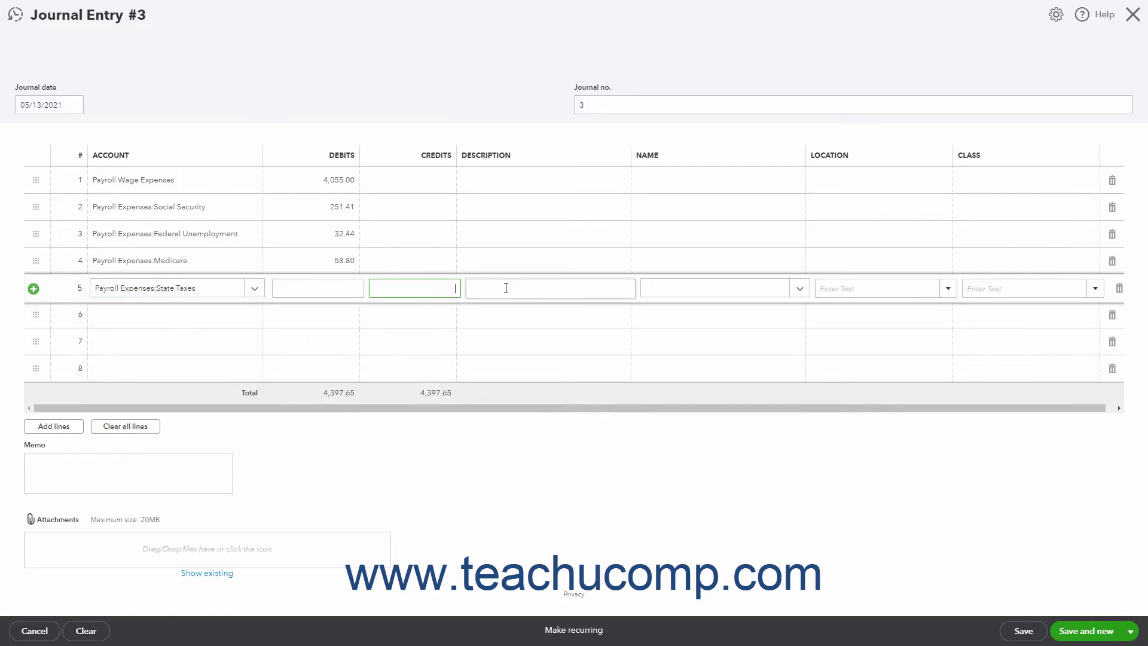
{"action": "key", "text": "shift+Tab"}
{"action": "type", "text": "137.87"}
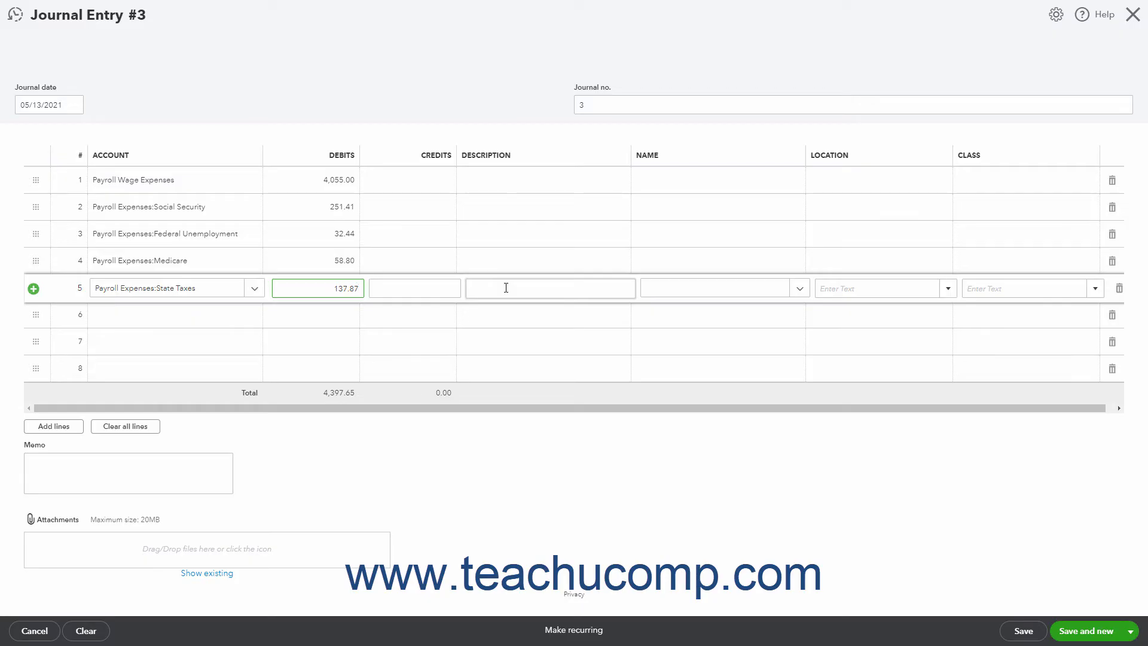
- On line 6, choose the Payroll Processing Fees account and enter a debit of 45.00 in place of any credit
{"action": "left_click", "coordinate": [237, 321]}
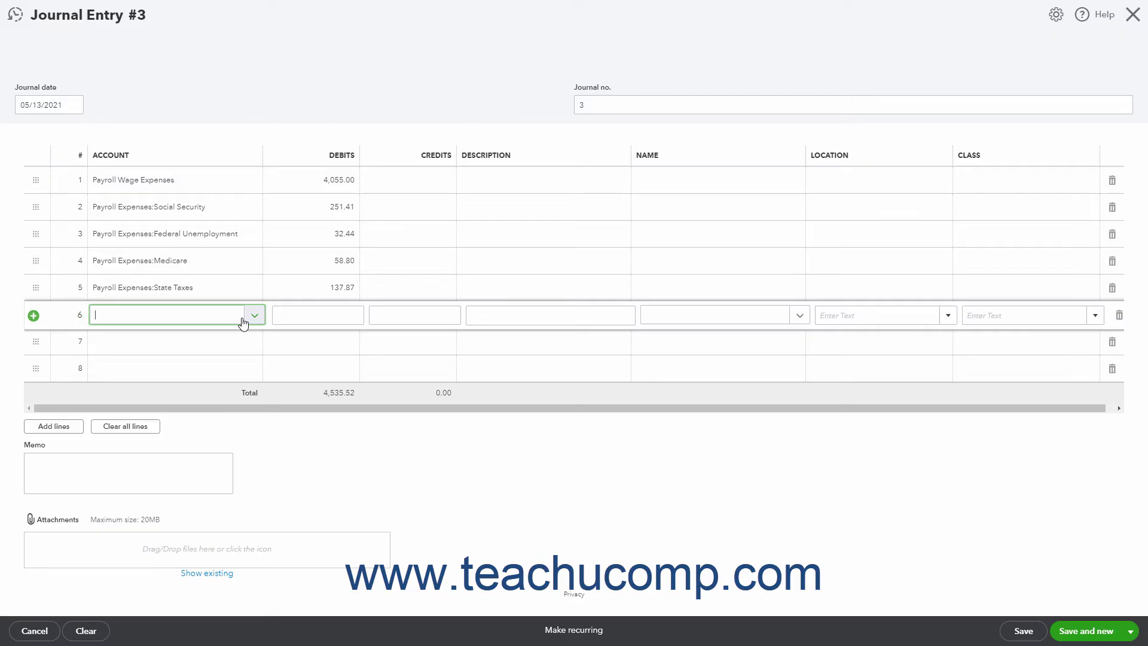
{"action": "left_click", "coordinate": [255, 315]}
{"action": "scroll", "coordinate": [246, 410], "scroll_direction": "down", "scroll_amount": 5}
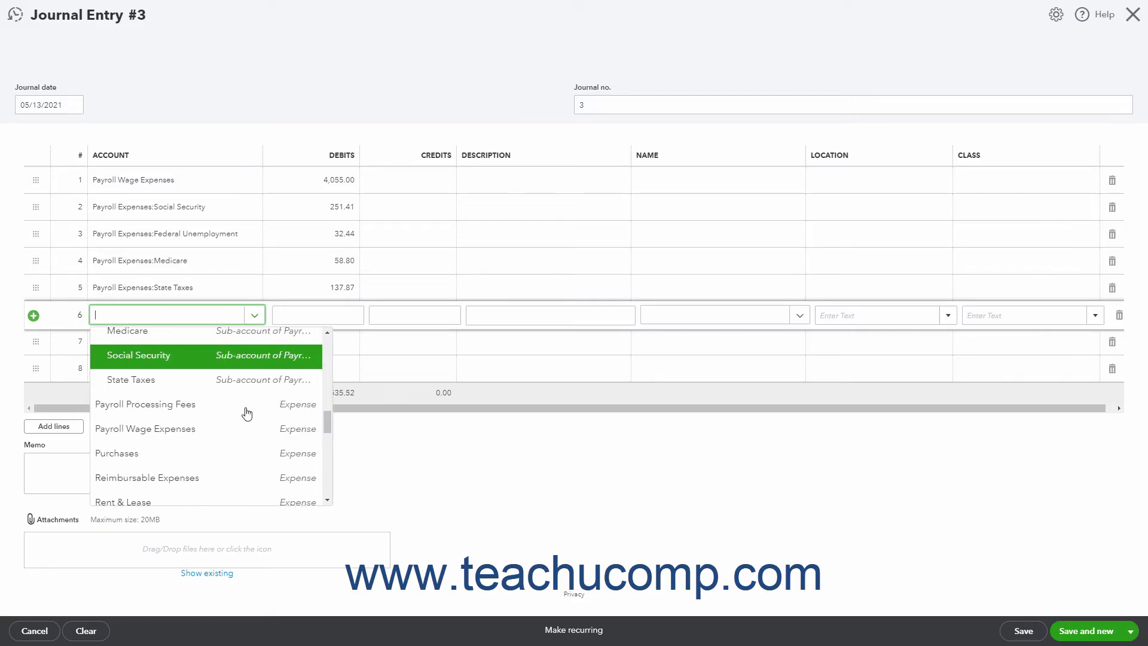
{"action": "left_click", "coordinate": [245, 410]}
{"action": "key", "text": "Tab"}
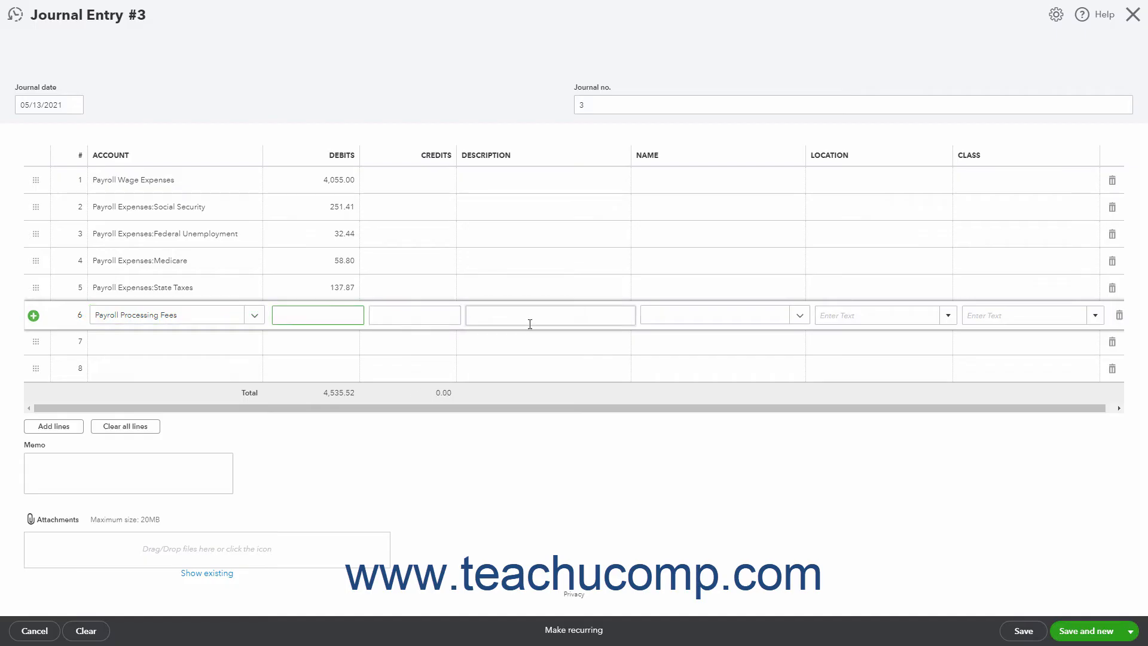
{"action": "type", "text": "45.00"}
- On line 7, choose the Checking account with the balancing credit of 4,580.52
{"action": "left_click", "coordinate": [242, 343]}
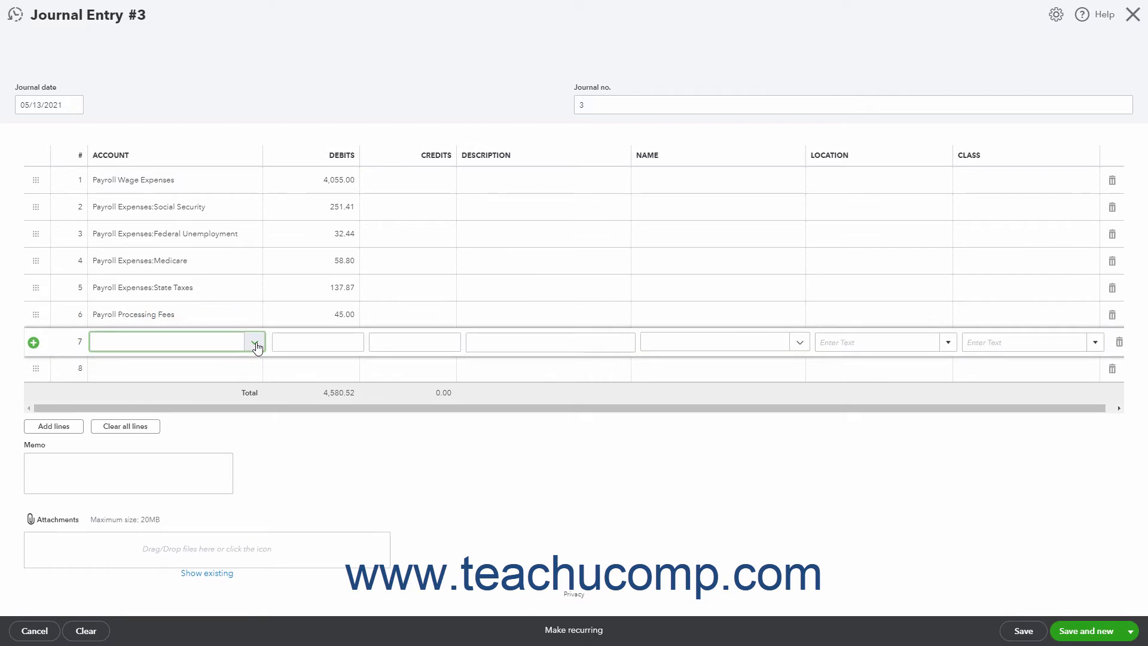
{"action": "left_click", "coordinate": [255, 342]}
{"action": "left_click", "coordinate": [197, 441]}
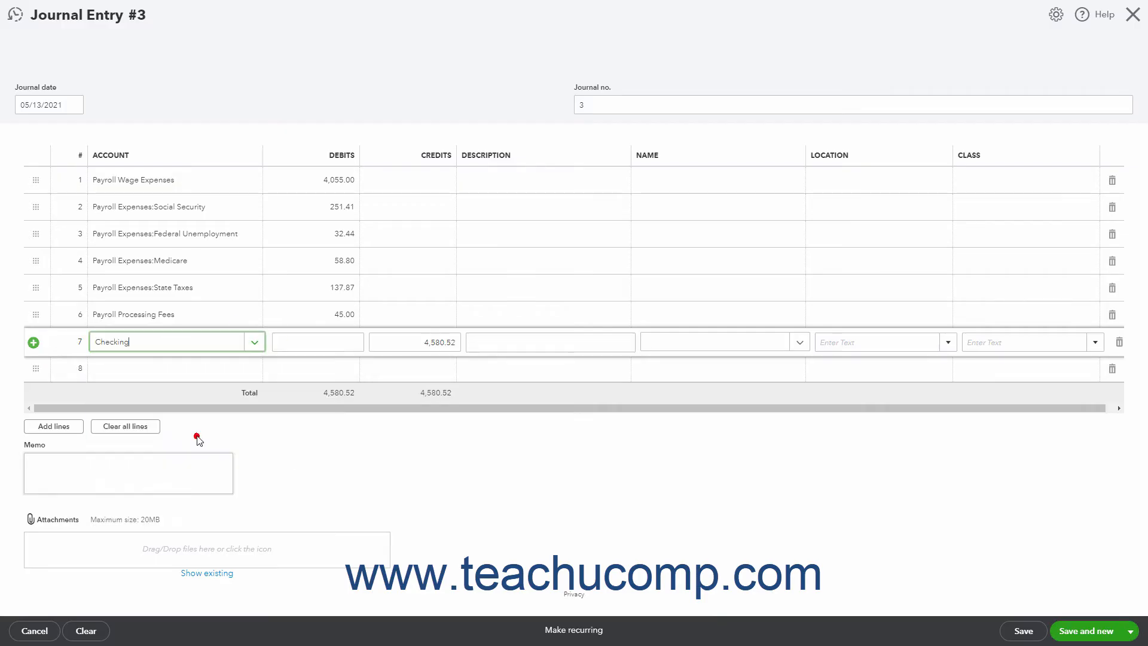
{"action": "left_click", "coordinate": [411, 344]}
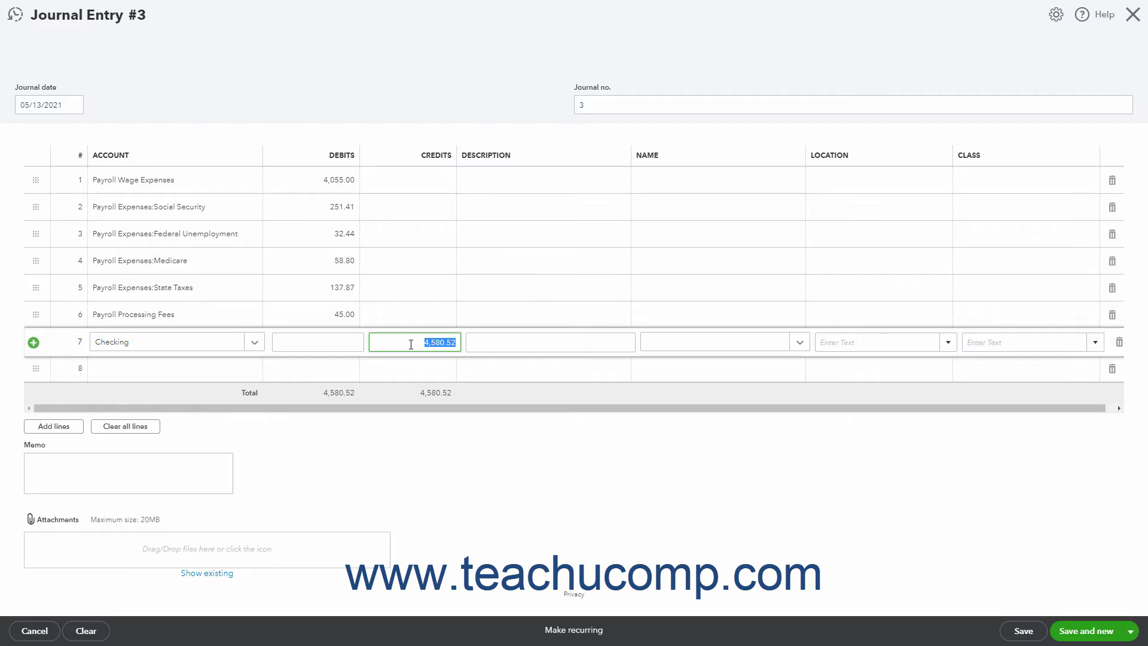
- Make the journal entry recurring as an Unscheduled template named "My Payroll" and save the template
{"action": "left_click", "coordinate": [561, 632]}
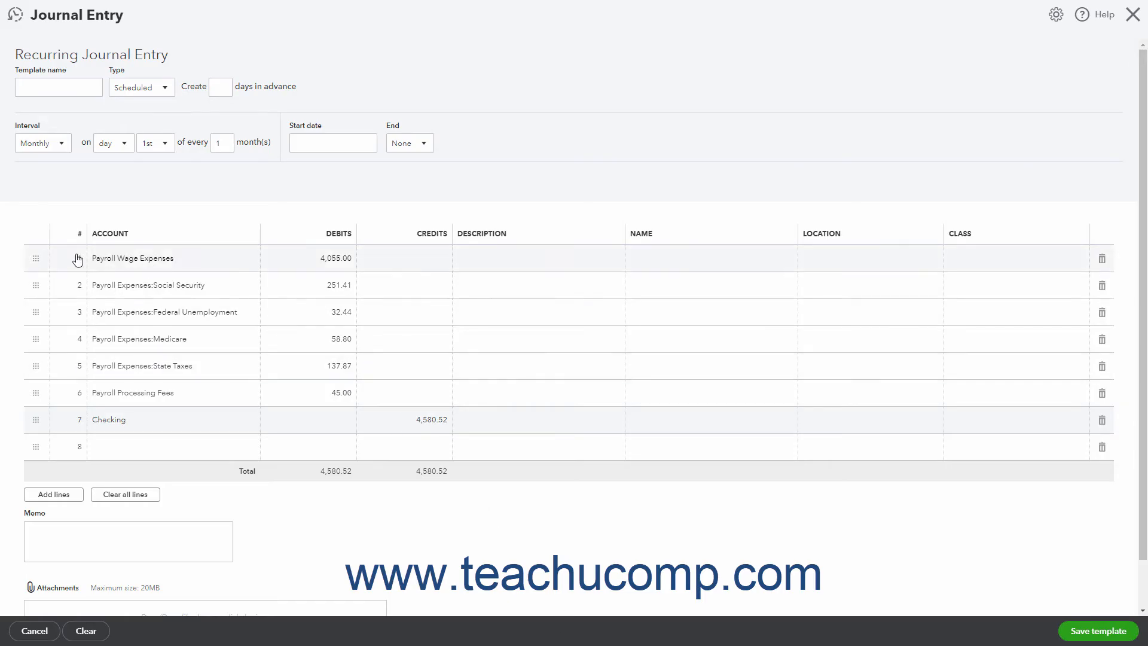
{"action": "left_click", "coordinate": [54, 90]}
{"action": "type", "text": "My Payroll"}
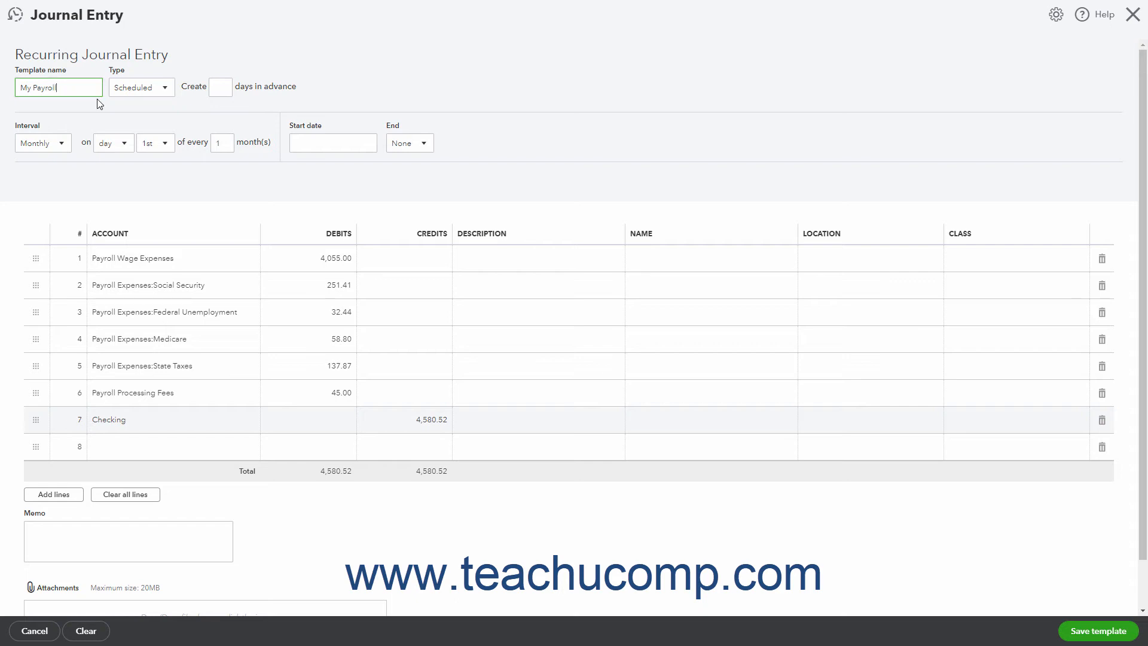
{"action": "left_click", "coordinate": [164, 89]}
{"action": "left_click", "coordinate": [146, 145]}
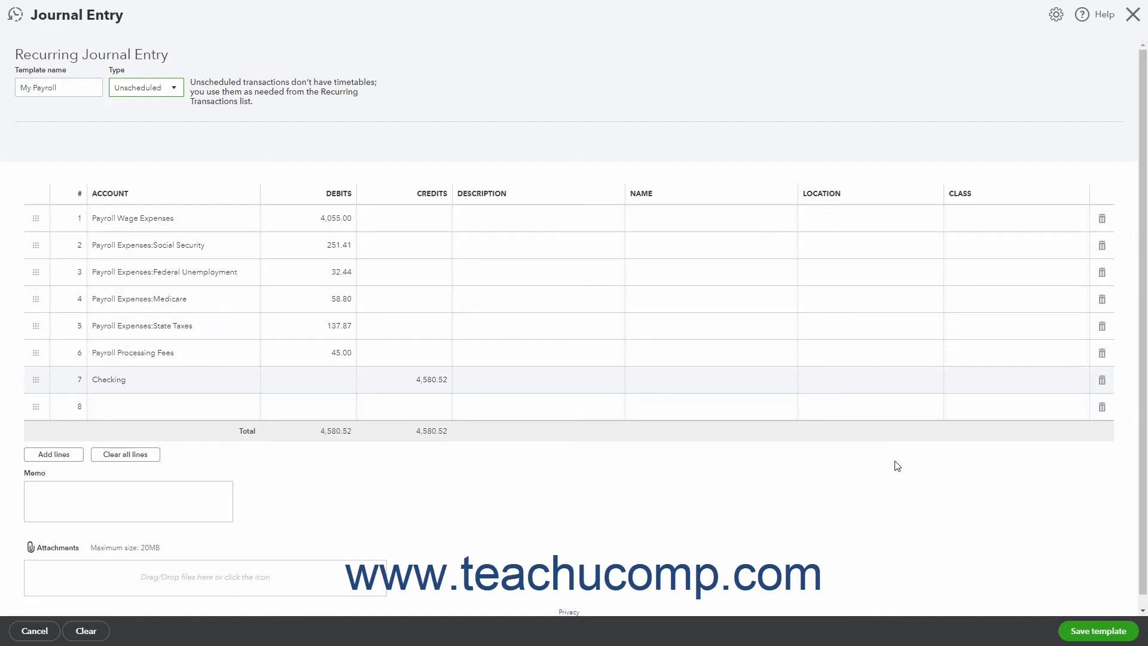
{"action": "left_click", "coordinate": [1077, 632]}
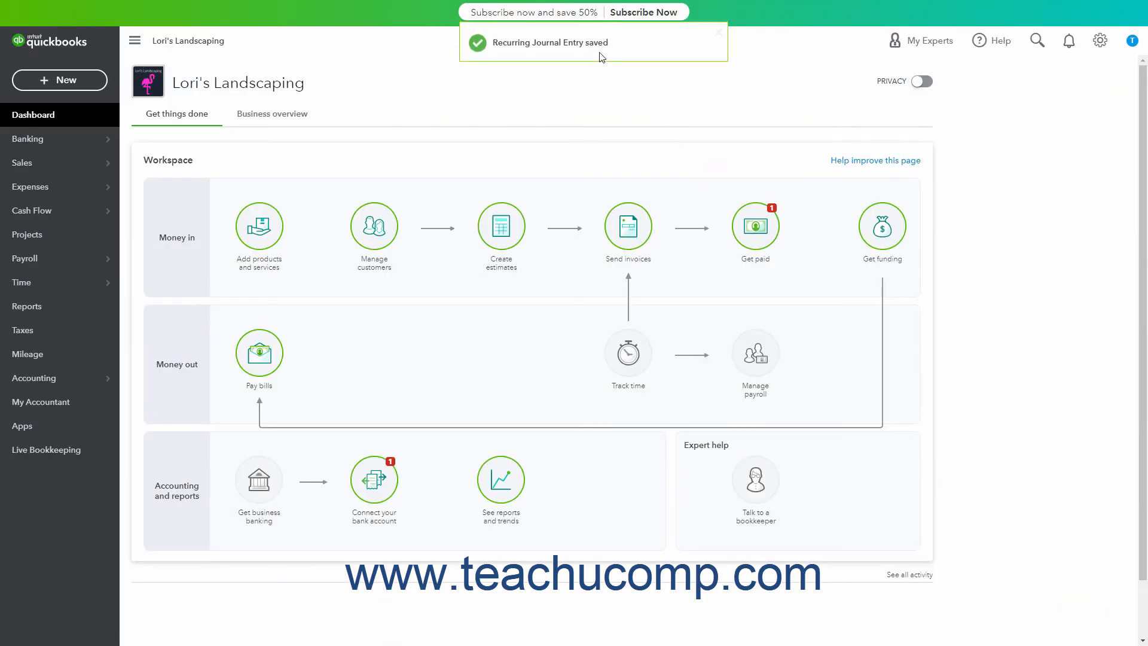
- Open the "My Payroll" template from the recurring transactions list for editing
{"action": "left_click", "coordinate": [1099, 42]}
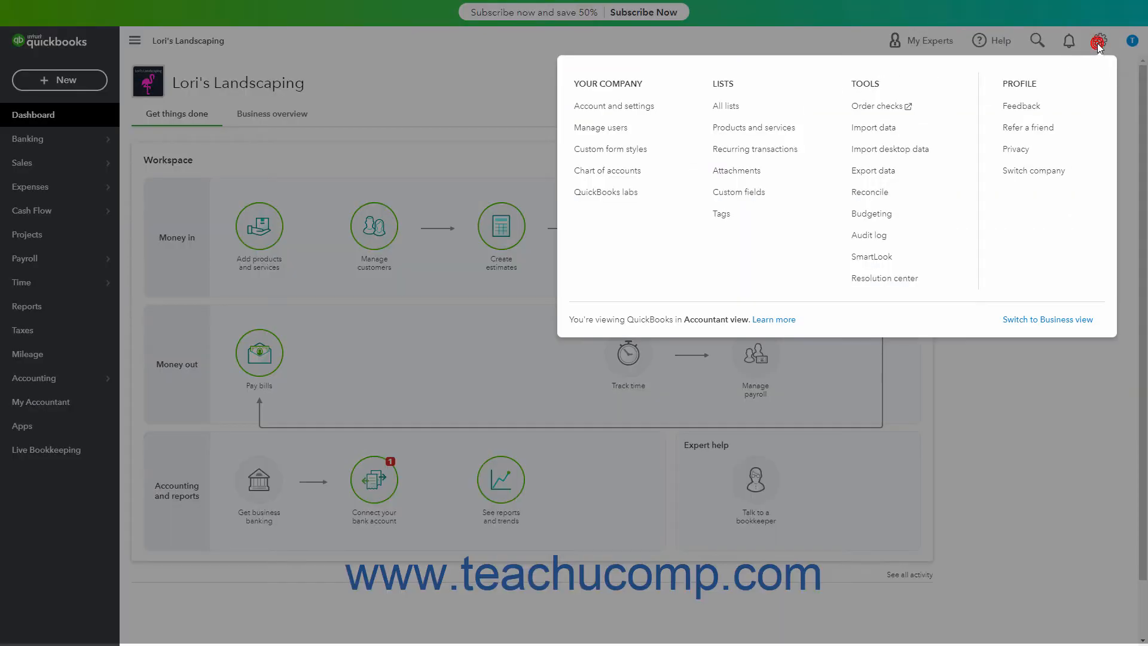
{"action": "left_click", "coordinate": [790, 149]}
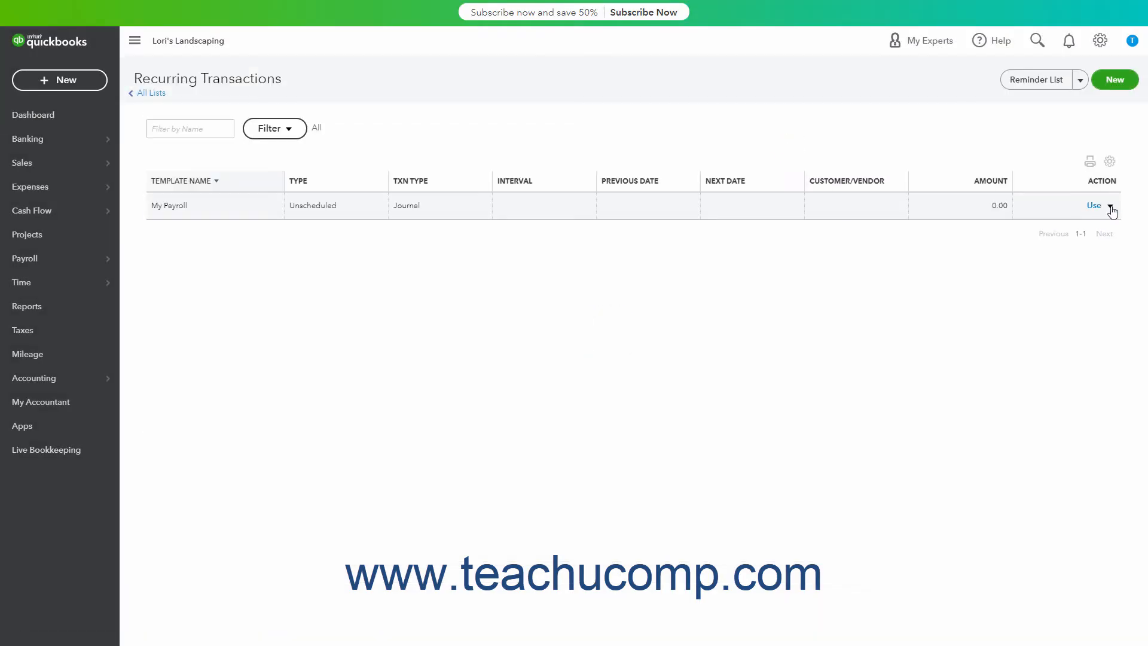
{"action": "left_click", "coordinate": [1109, 206]}
{"action": "left_click", "coordinate": [1034, 224]}
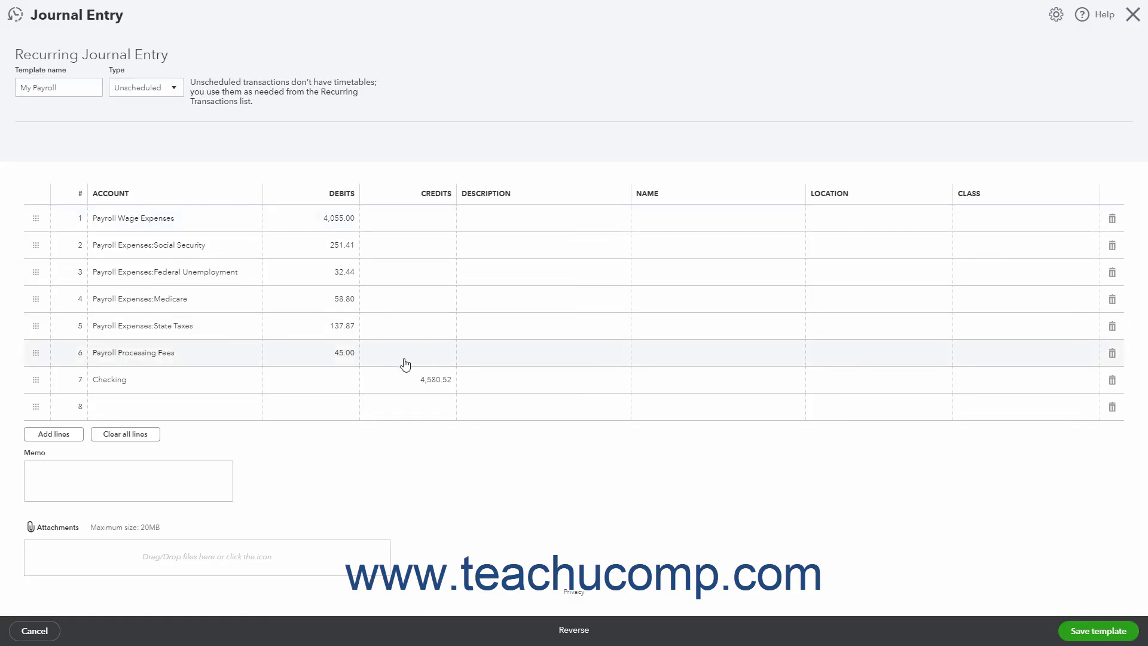
- Set the credit of the Checking account on line 7 to 45.00
{"action": "left_click", "coordinate": [310, 382]}
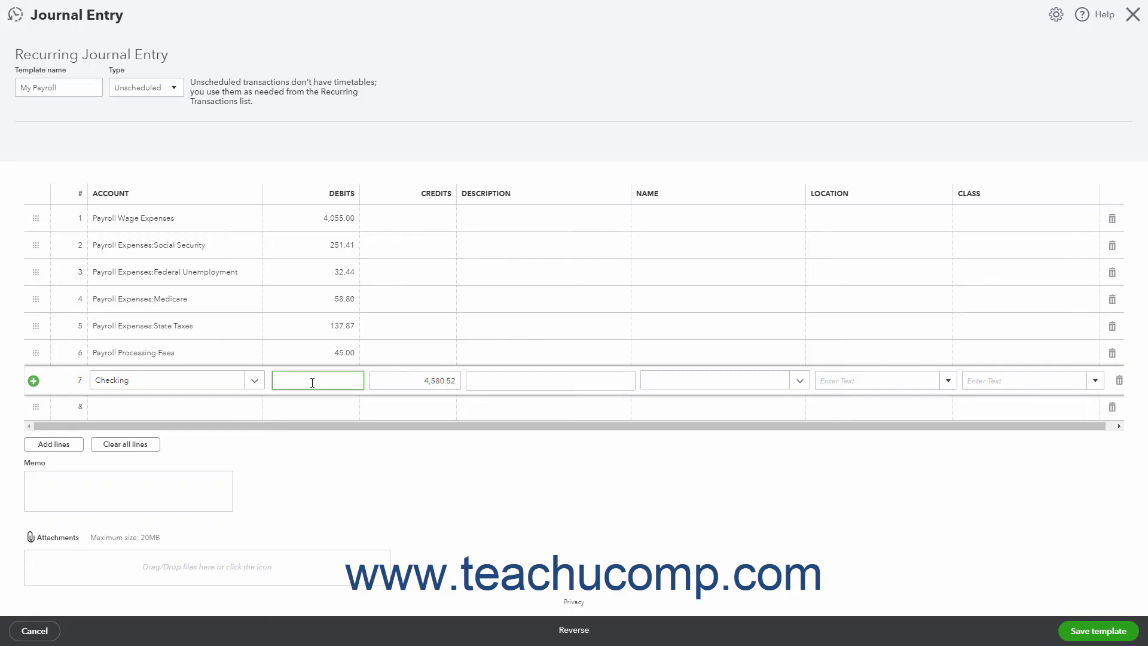
{"action": "left_click", "coordinate": [409, 381]}
{"action": "type", "text": "45."}
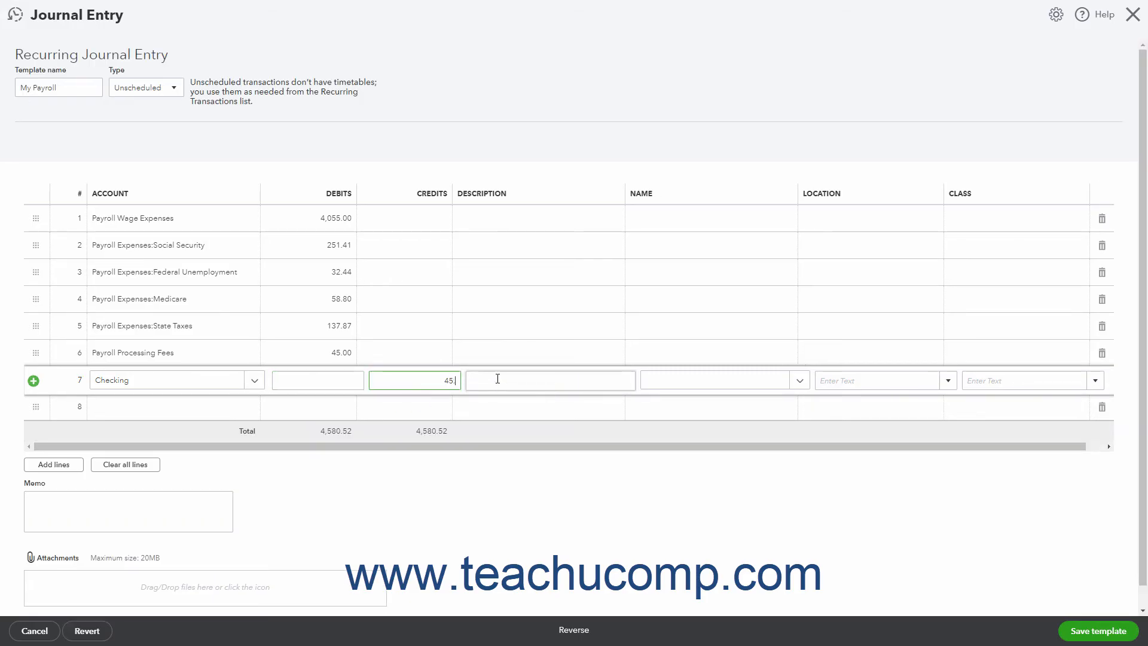
{"action": "type", "text": "00"}
- On line 8, choose the Payroll Liabilities:All Liabilities account and enter a credit of 1,398.98
{"action": "left_click", "coordinate": [197, 409]}
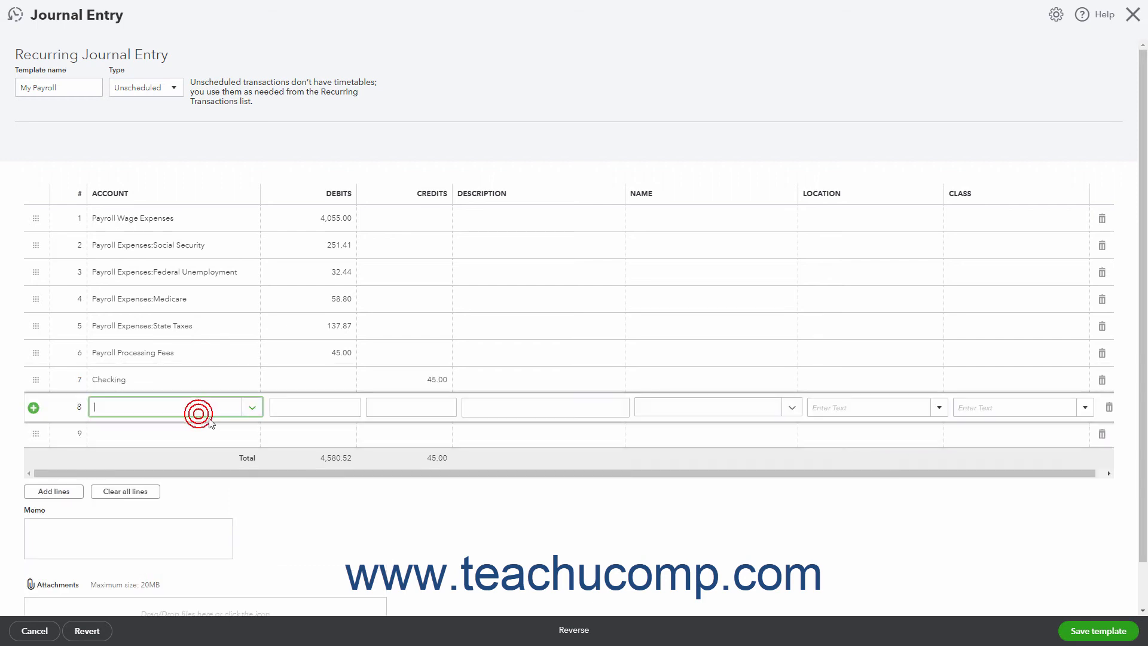
{"action": "left_click", "coordinate": [251, 413]}
{"action": "scroll", "coordinate": [233, 479], "scroll_direction": "down", "scroll_amount": 5}
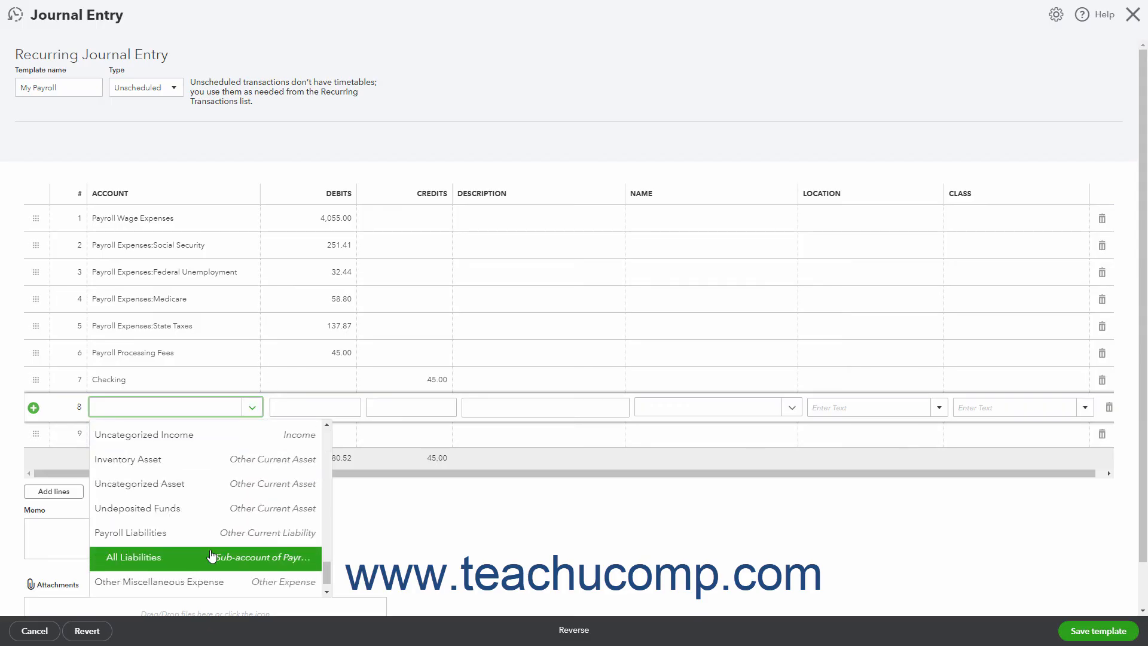
{"action": "left_click", "coordinate": [211, 558]}
{"action": "left_click", "coordinate": [385, 406]}
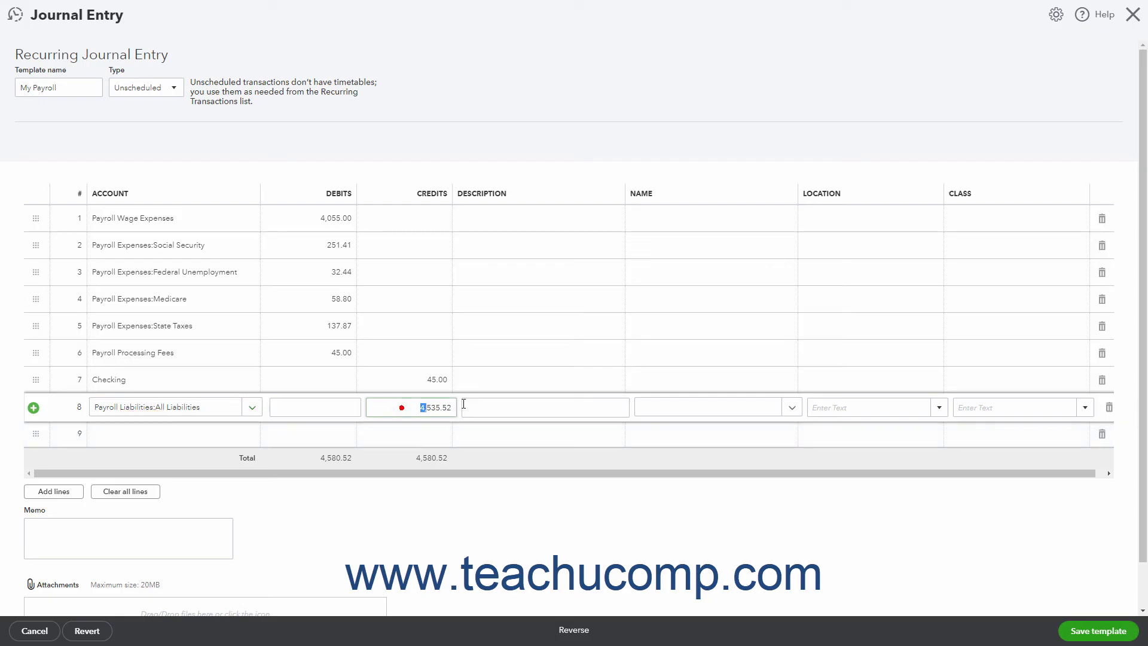
{"action": "type", "text": "1398.98"}
- On line 9, choose the Checking account with the balancing credit of 3,136.54 and save the template
{"action": "left_click", "coordinate": [223, 440]}
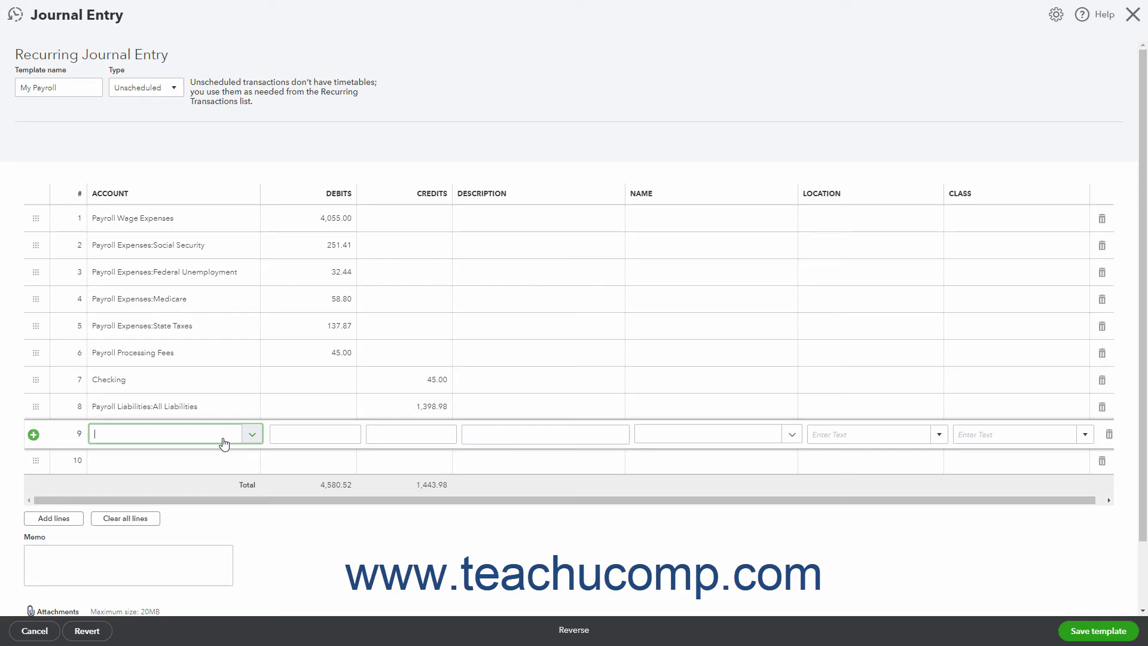
{"action": "left_click", "coordinate": [252, 435]}
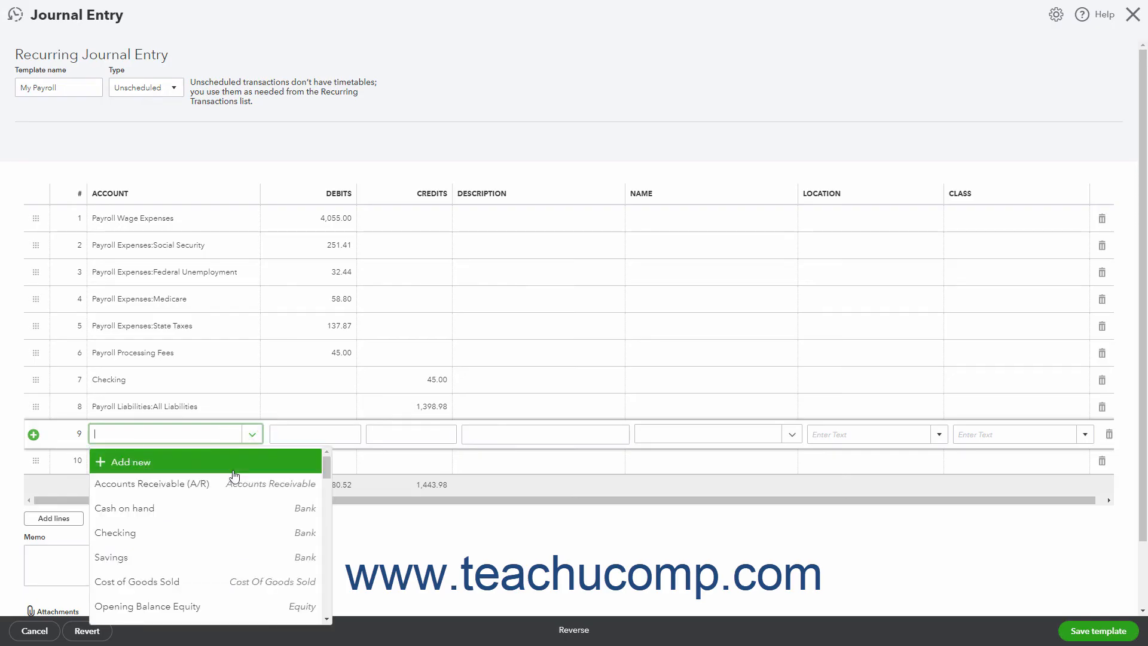
{"action": "left_click", "coordinate": [210, 530]}
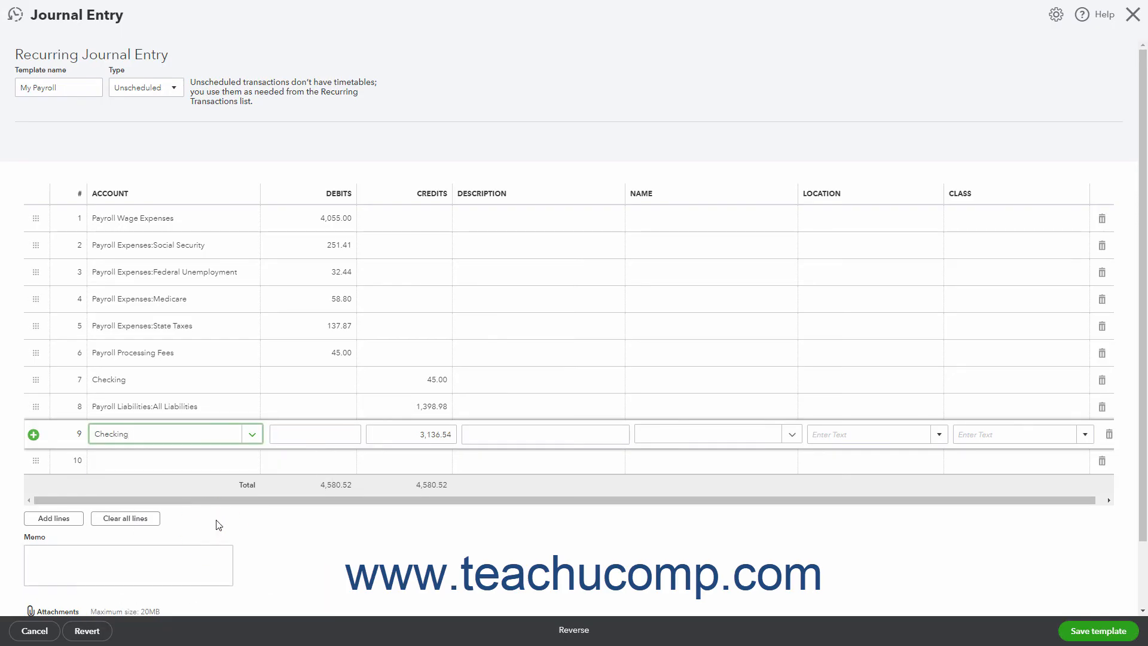
{"action": "left_click", "coordinate": [383, 433]}
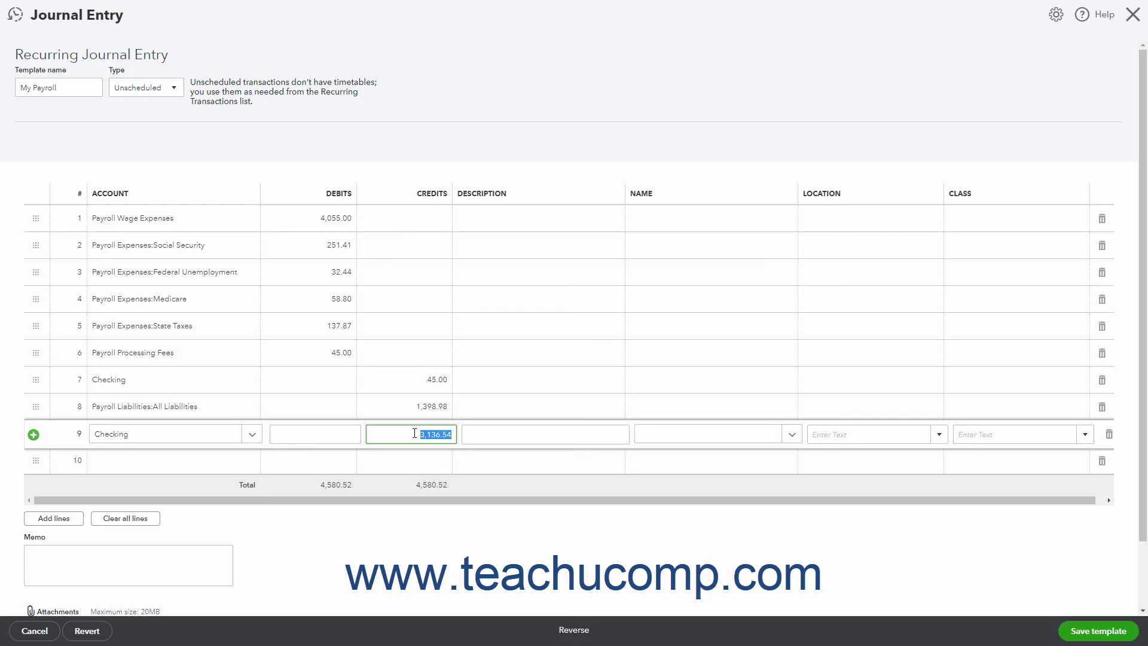
{"action": "left_click", "coordinate": [411, 406]}
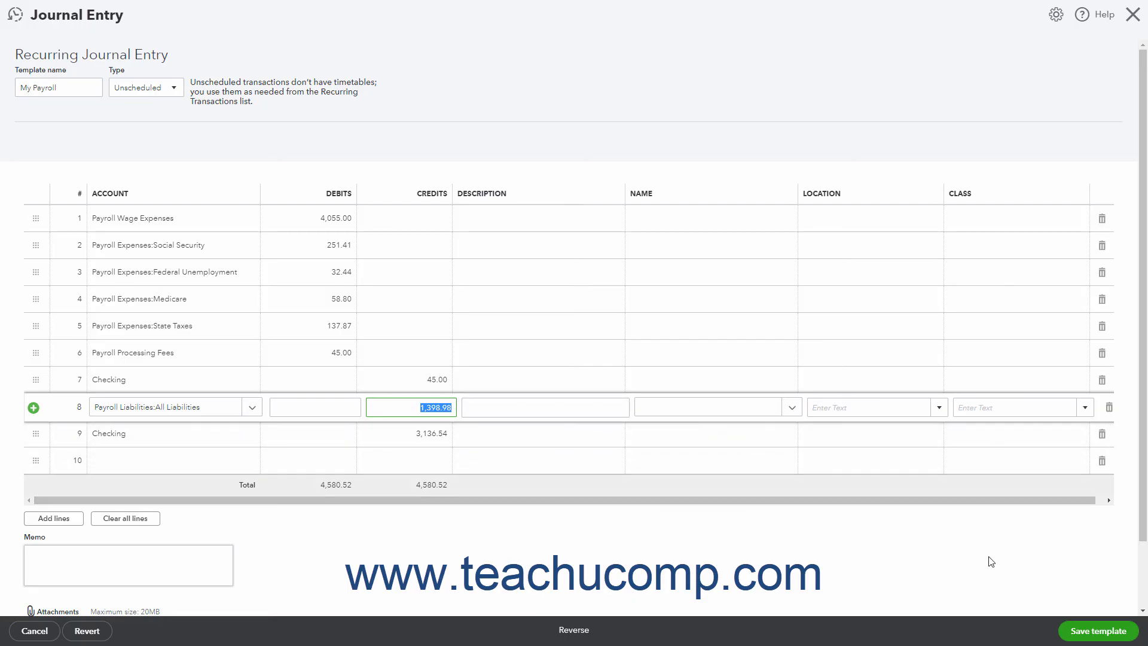
{"action": "left_click", "coordinate": [1075, 627]}
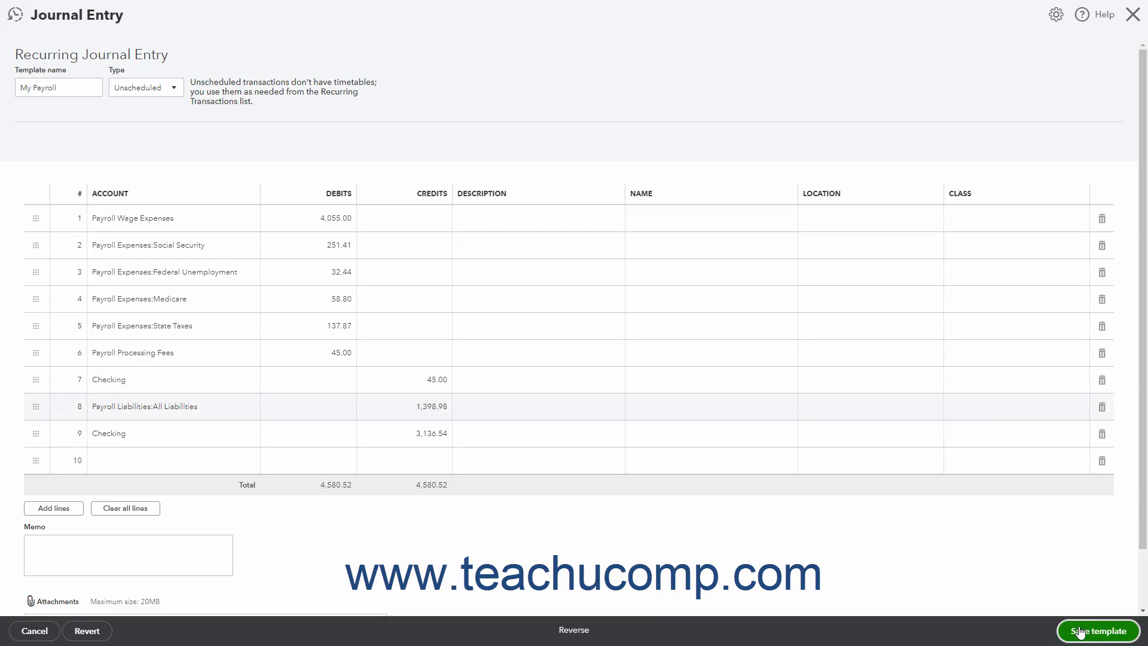